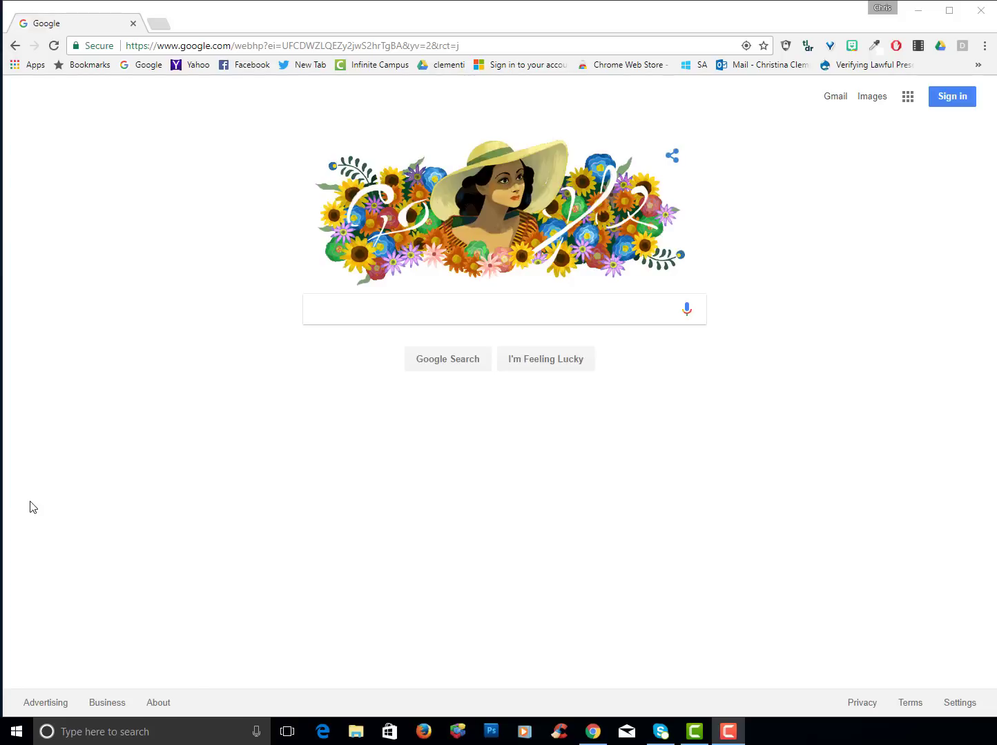
Sign in to Google with the school account's e-mail address and password
left_click(953, 97)
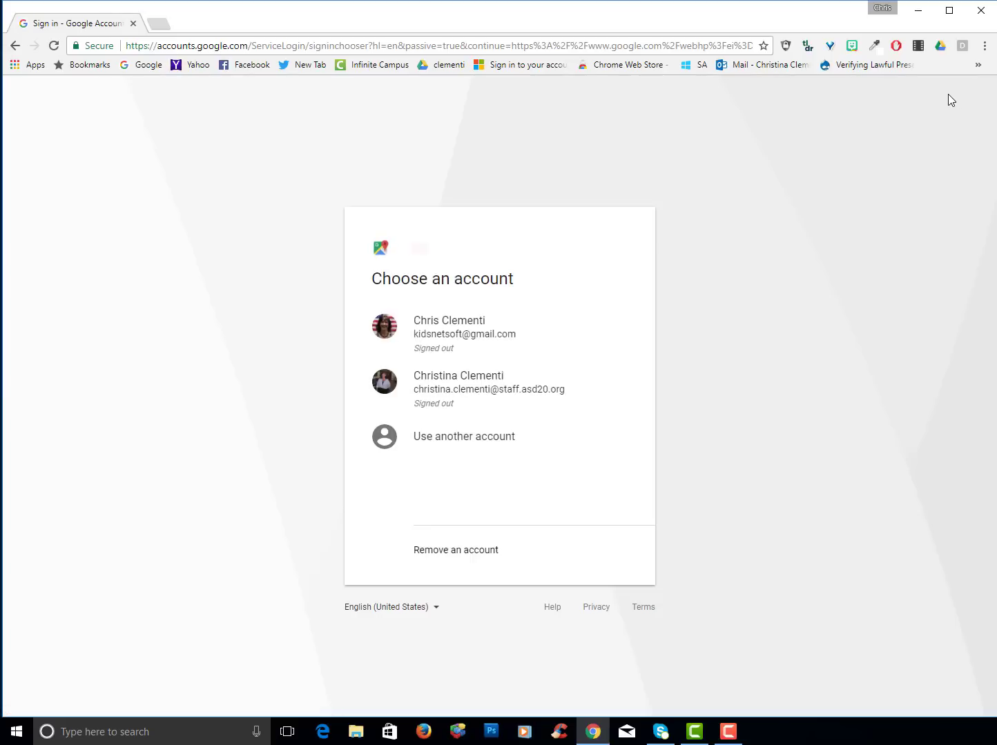
left_click(453, 398)
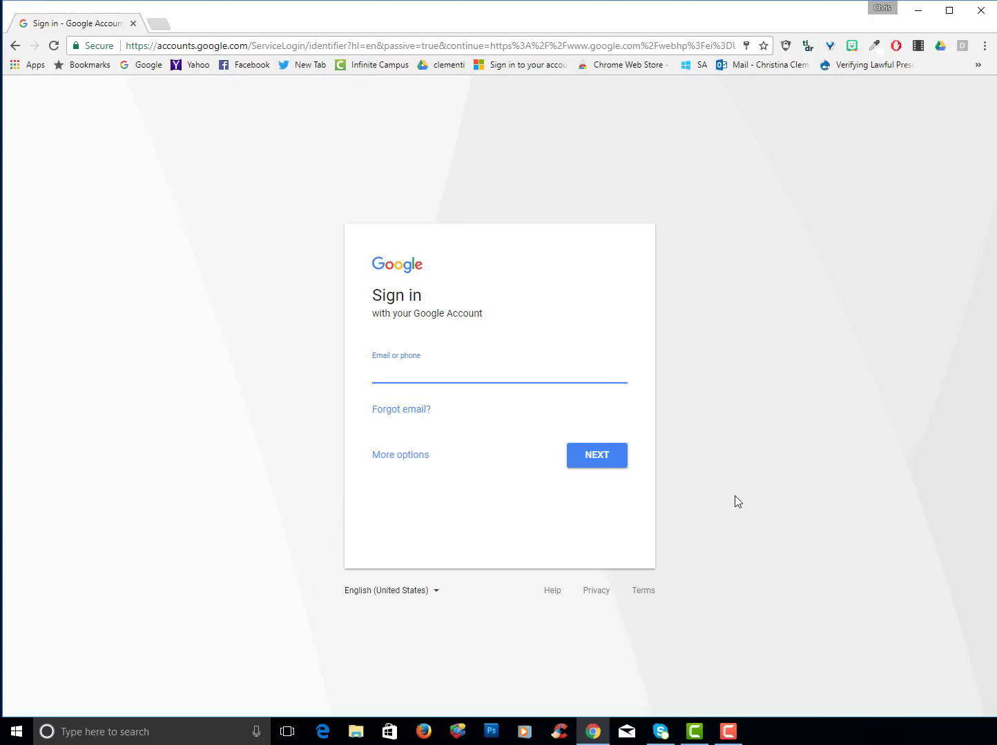
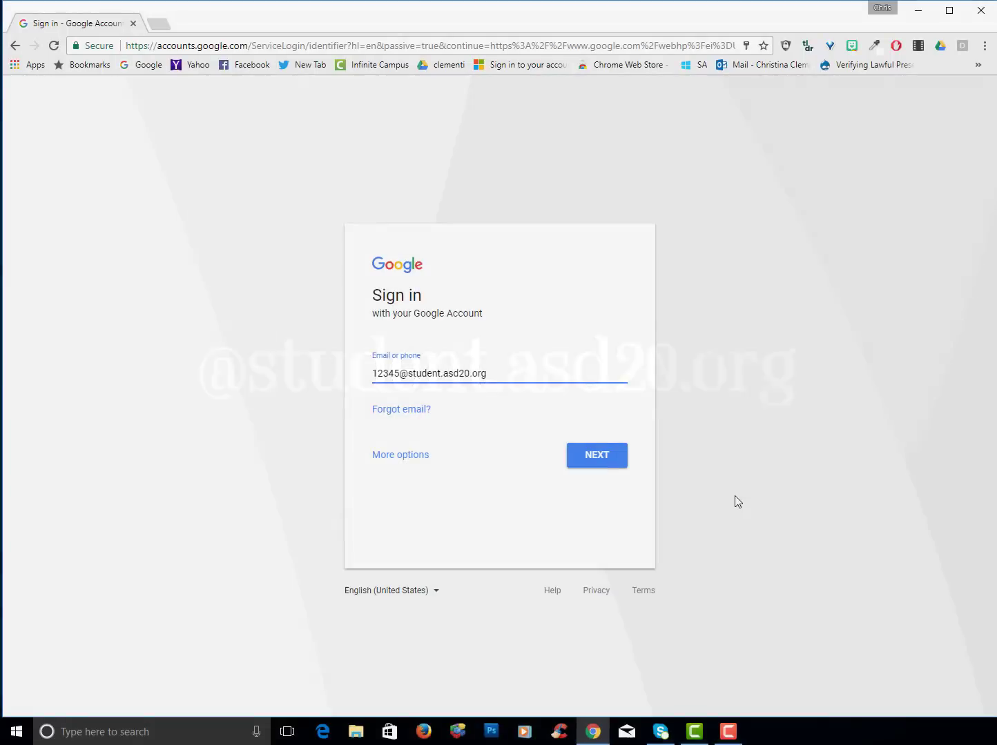
left_click(614, 471)
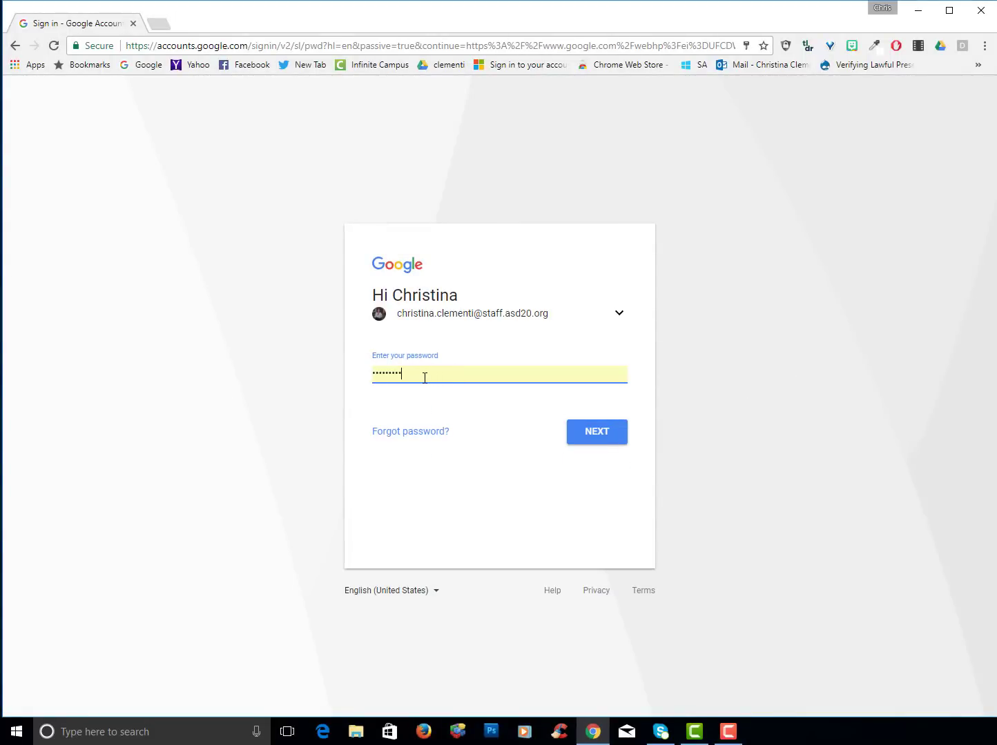
left_click(425, 378)
key("Return")
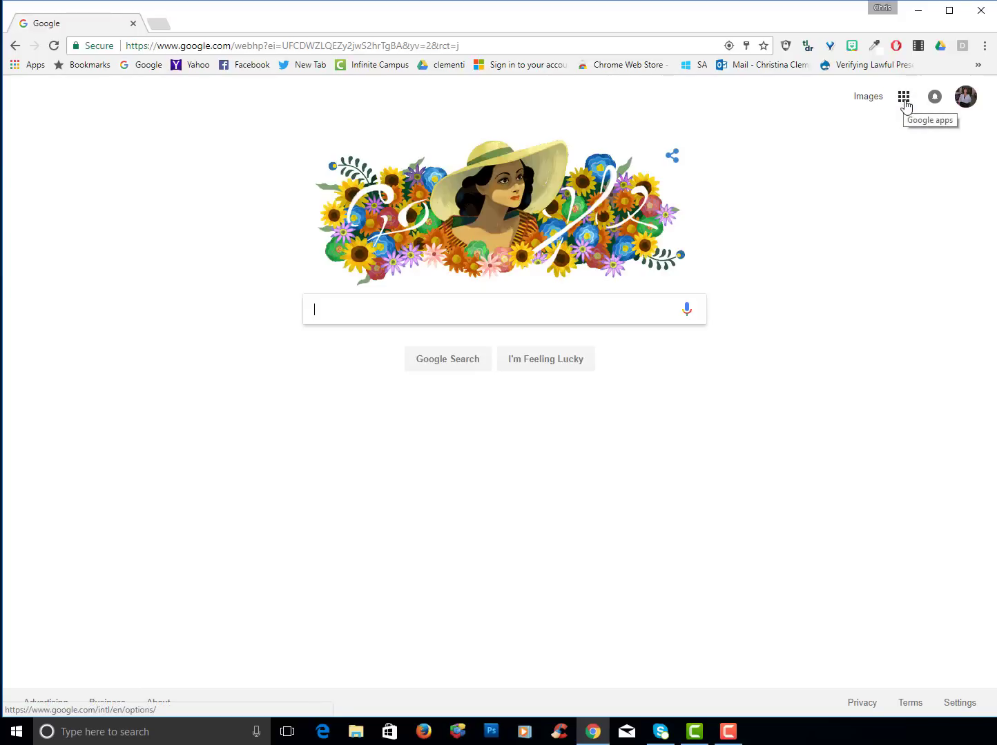
Open Google Drive from the apps grid and keep My Drive in grid layout after trying list view
left_click(904, 98)
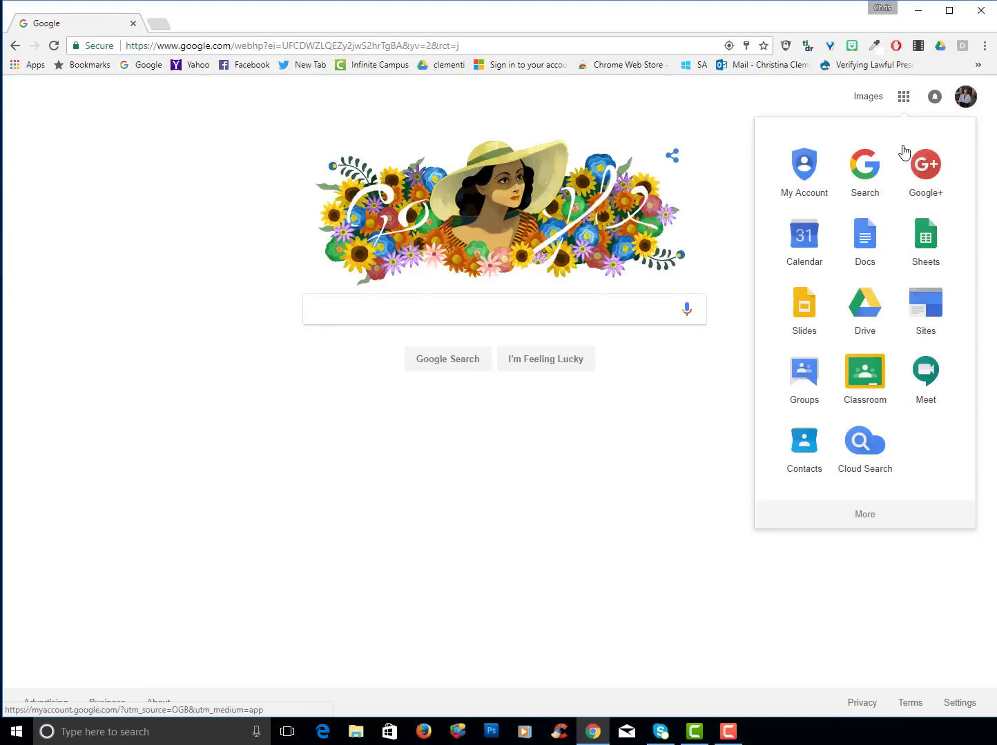
left_click(869, 317)
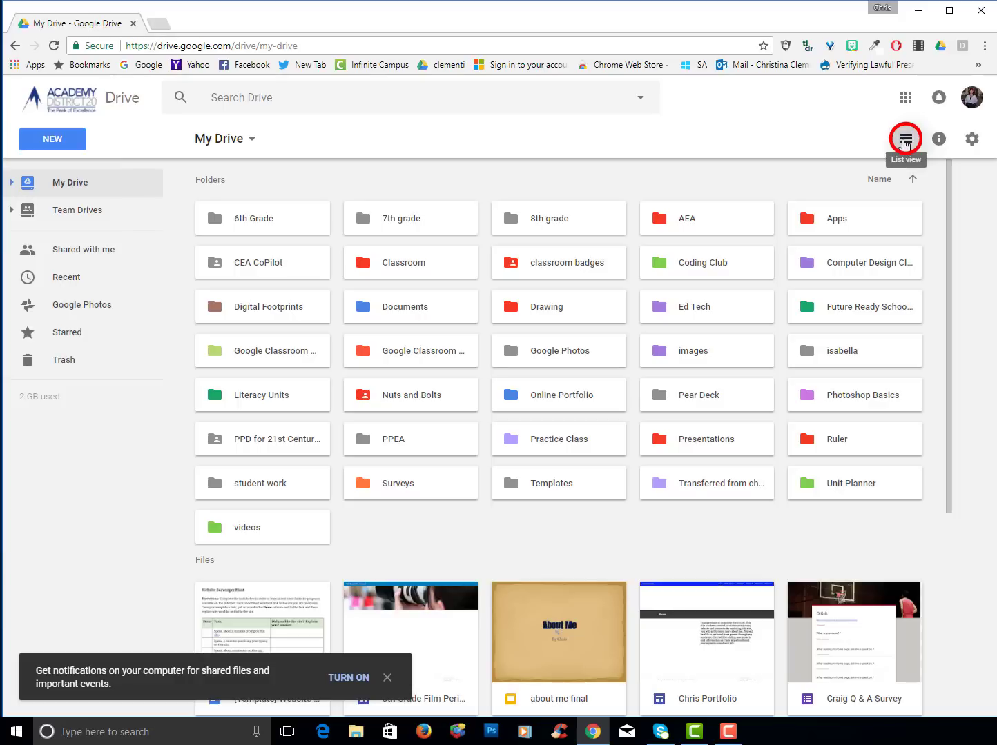
left_click(904, 140)
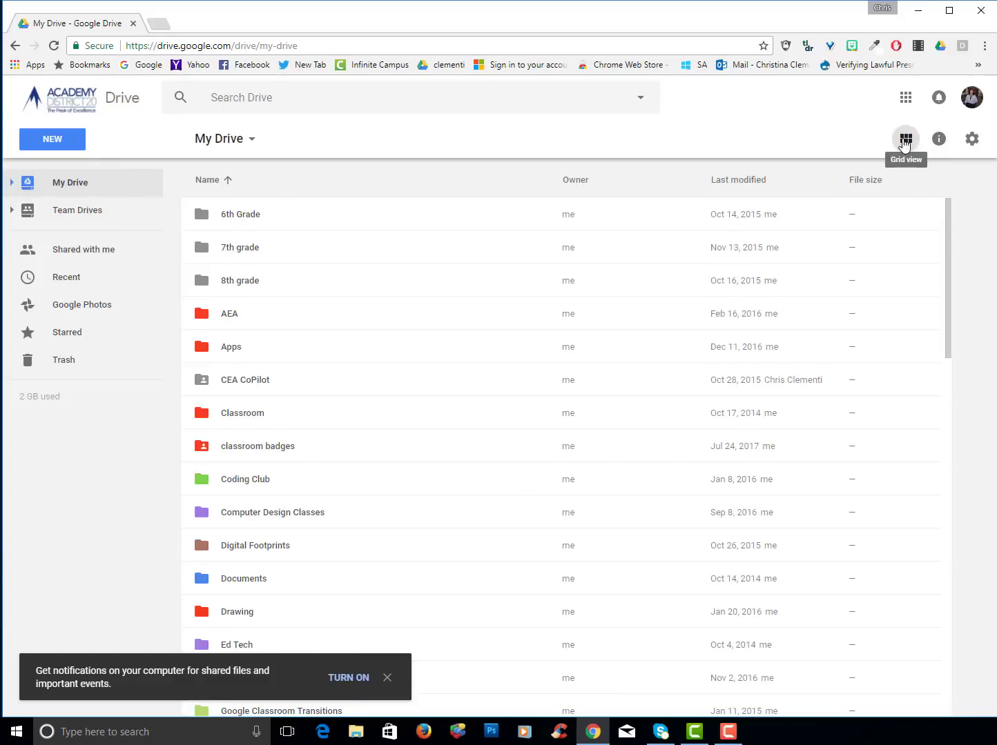
left_click(905, 140)
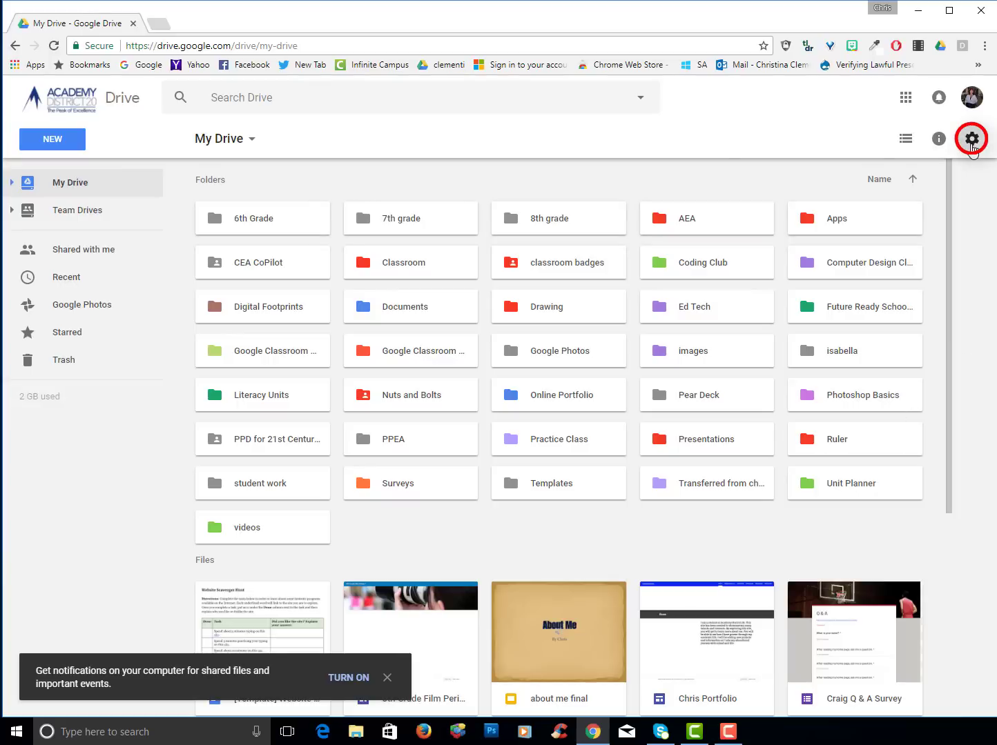
left_click(971, 140)
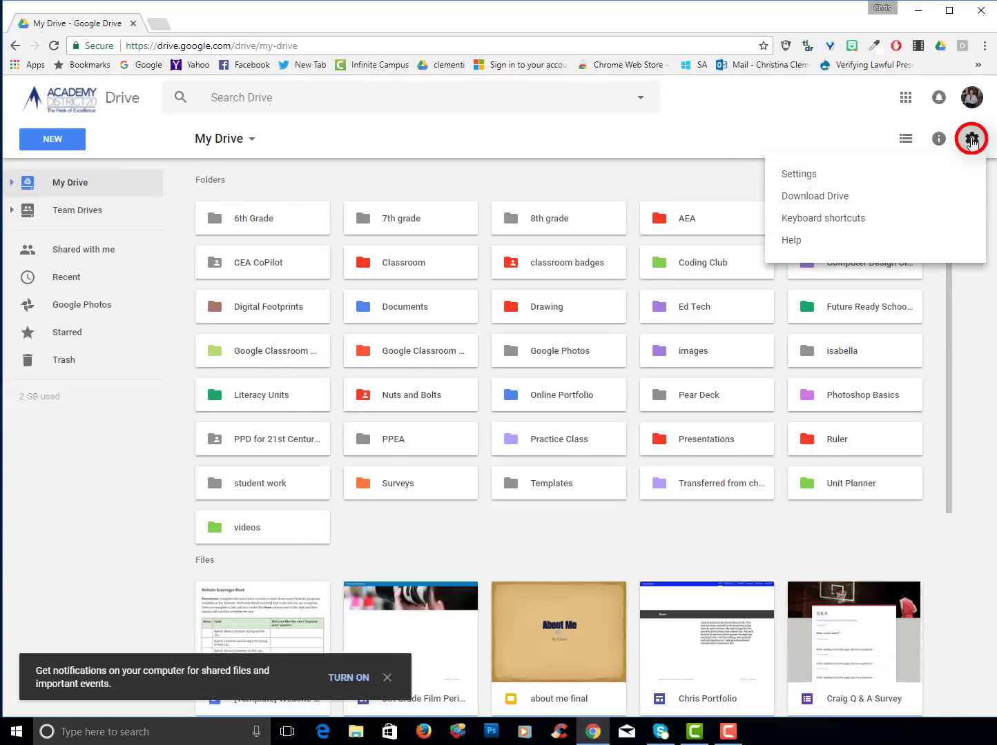
left_click(756, 171)
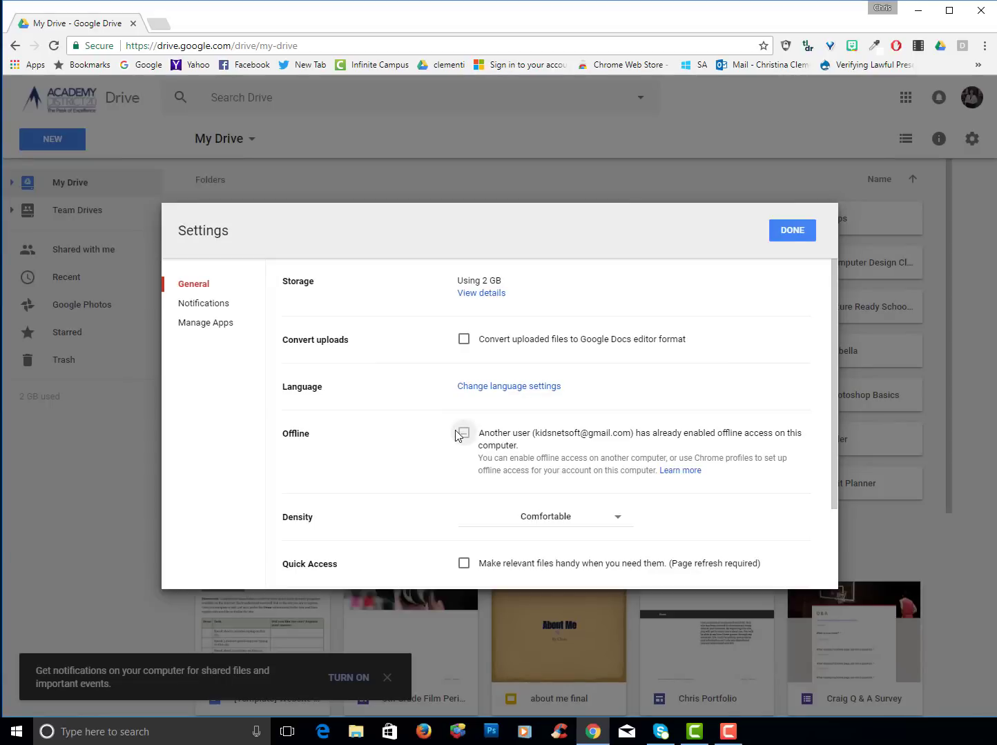
scroll(373, 449, "down", 2)
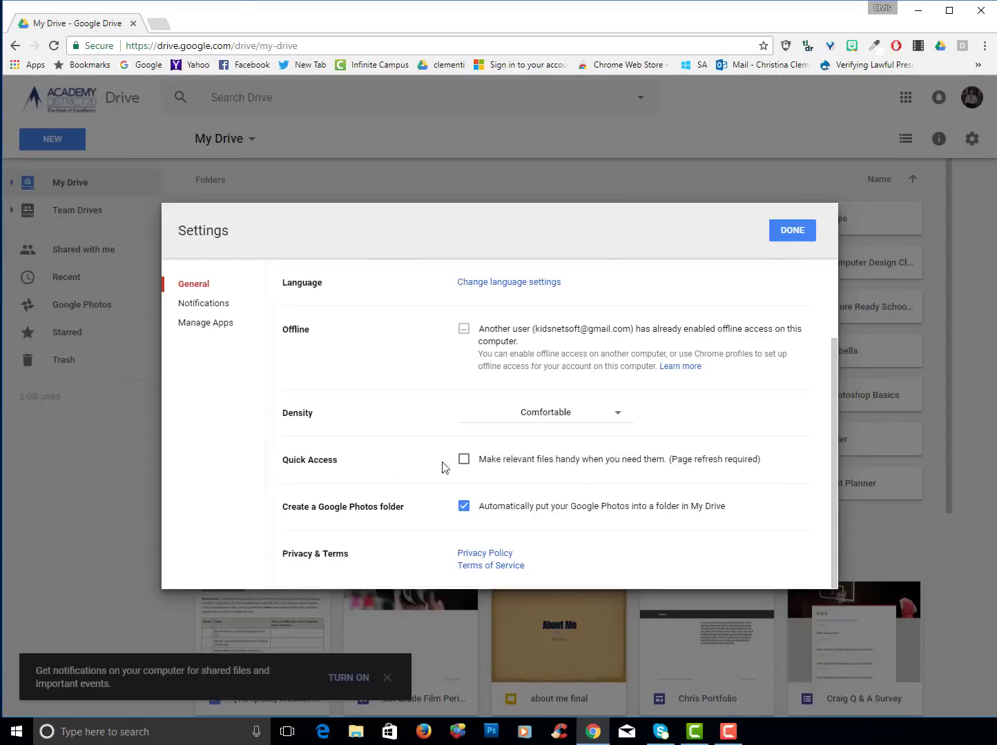
left_click(463, 460)
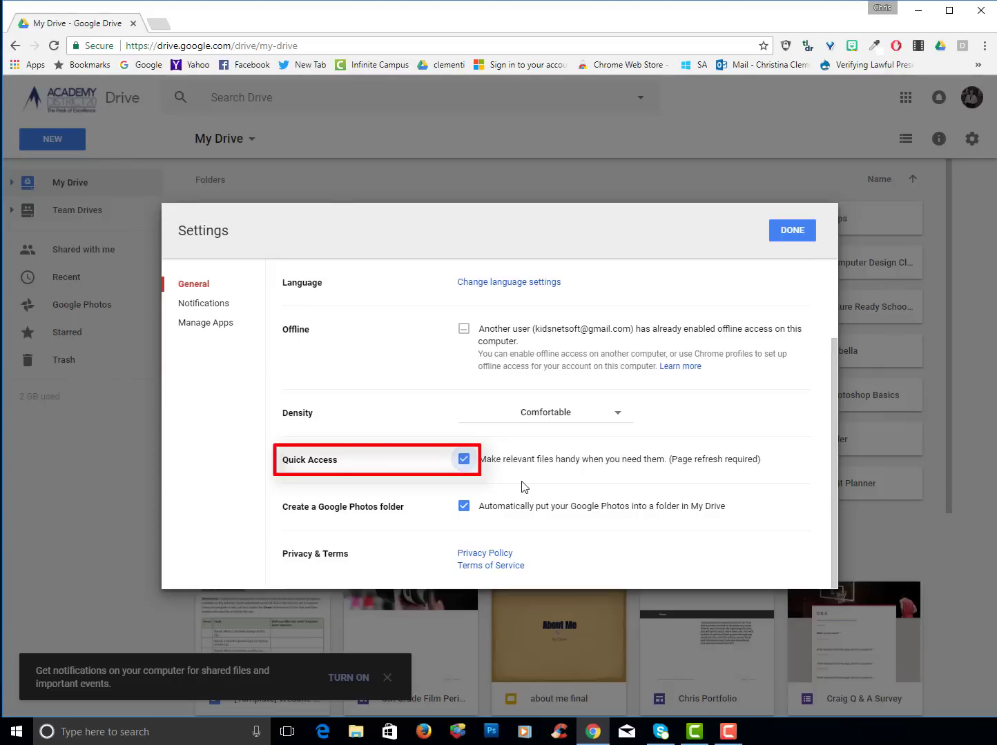
left_click(791, 230)
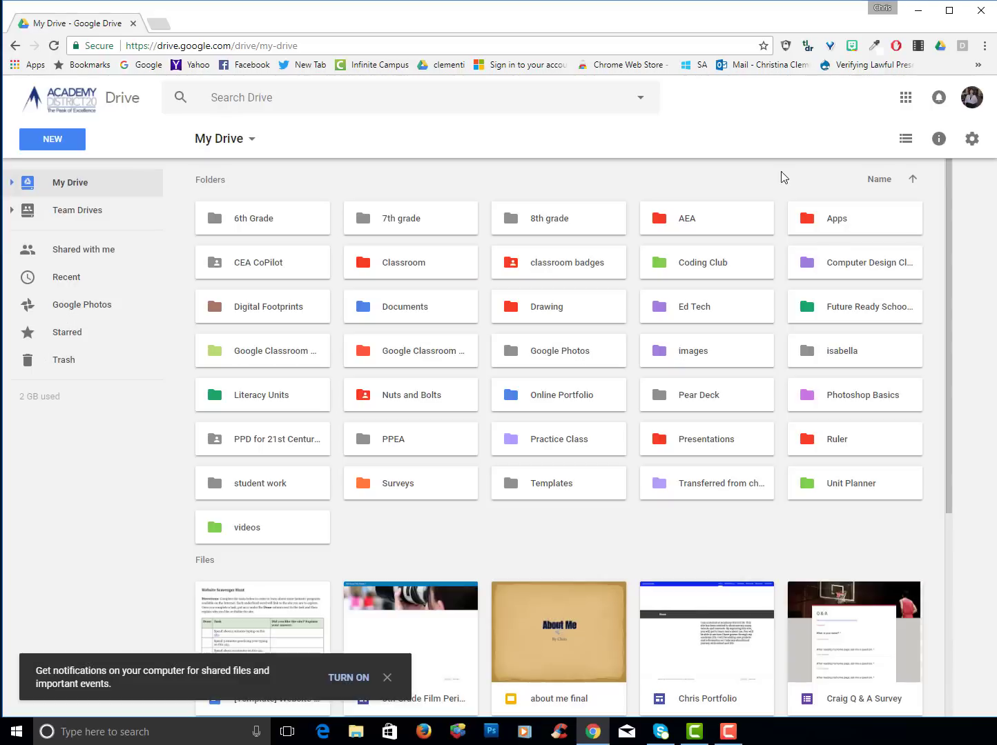
left_click(53, 47)
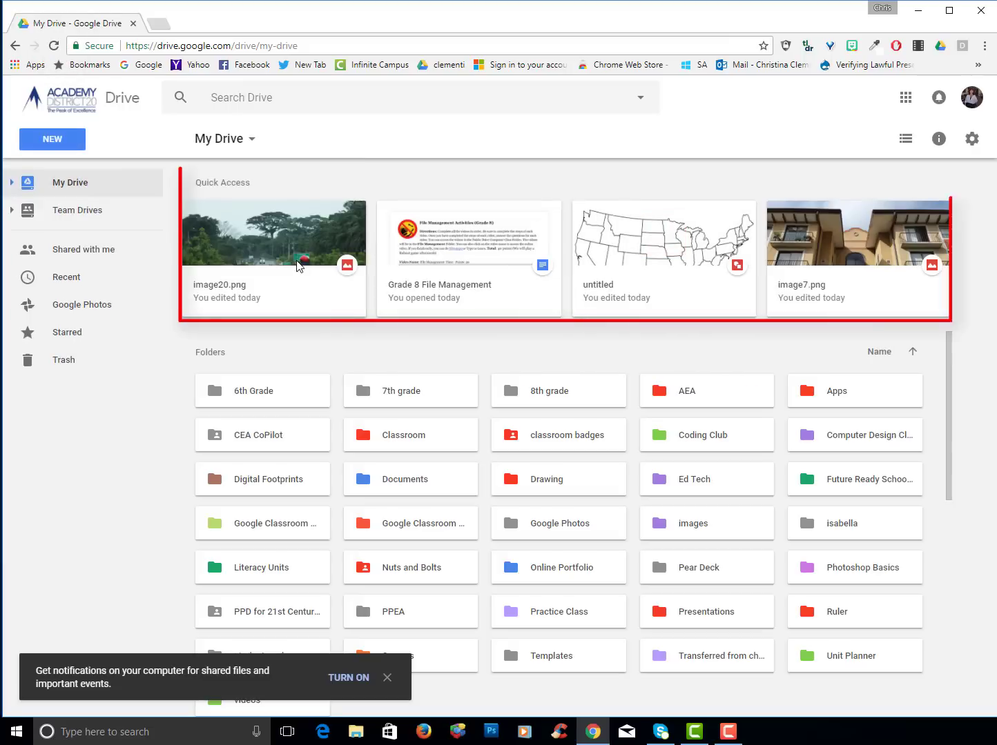
left_click(971, 139)
left_click(797, 173)
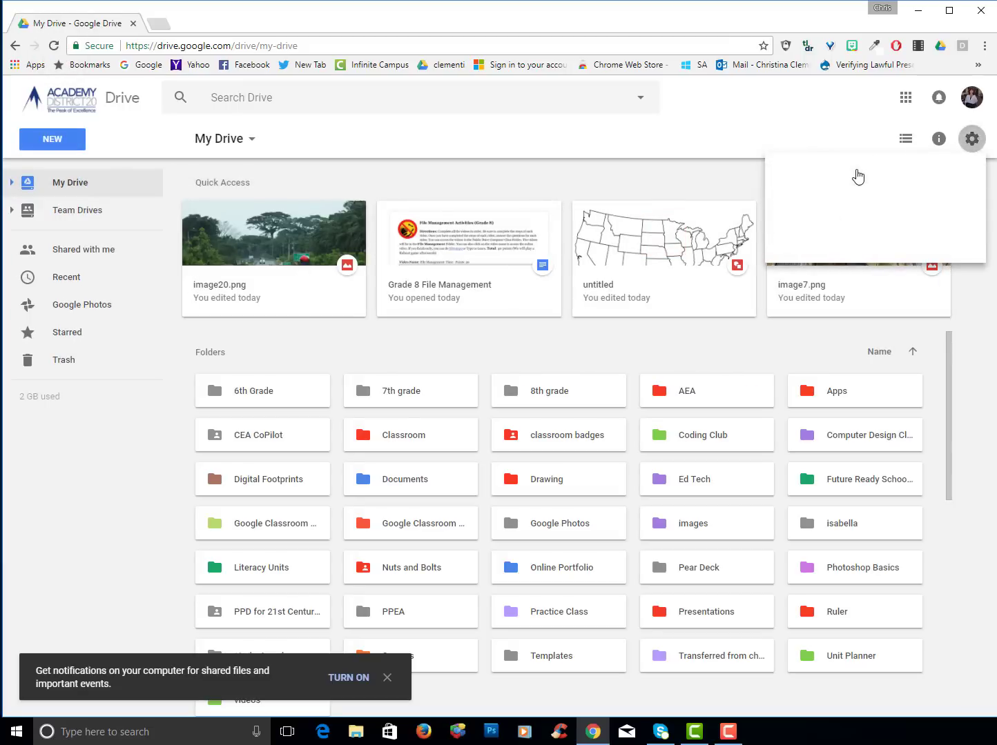
scroll(426, 488, "down", 1)
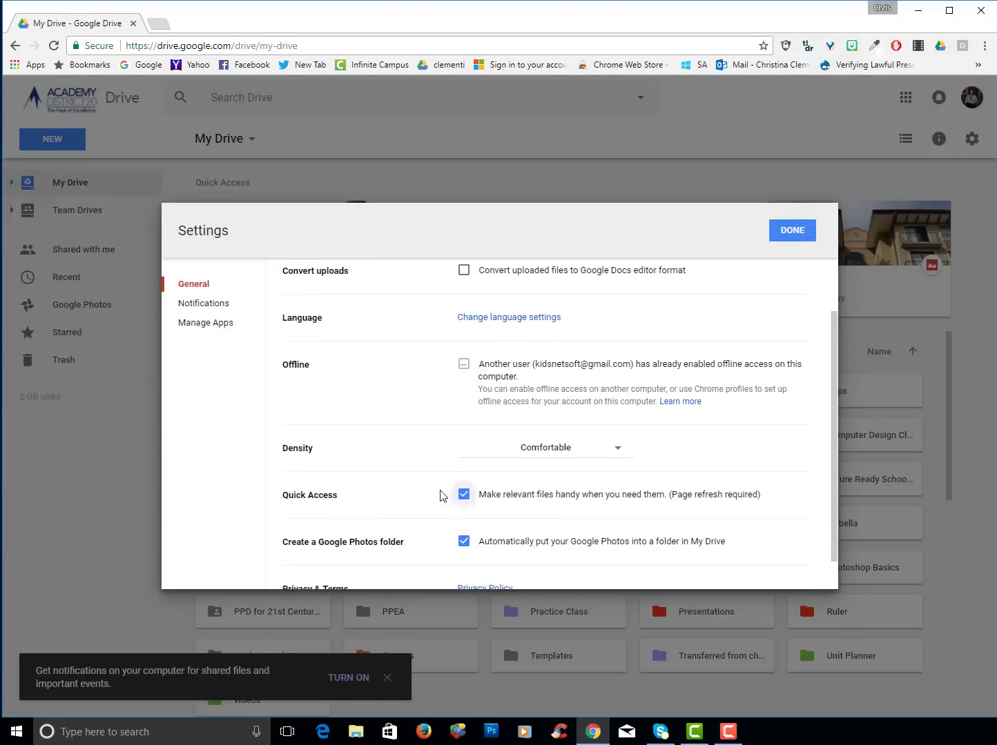
left_click(463, 494)
left_click(792, 231)
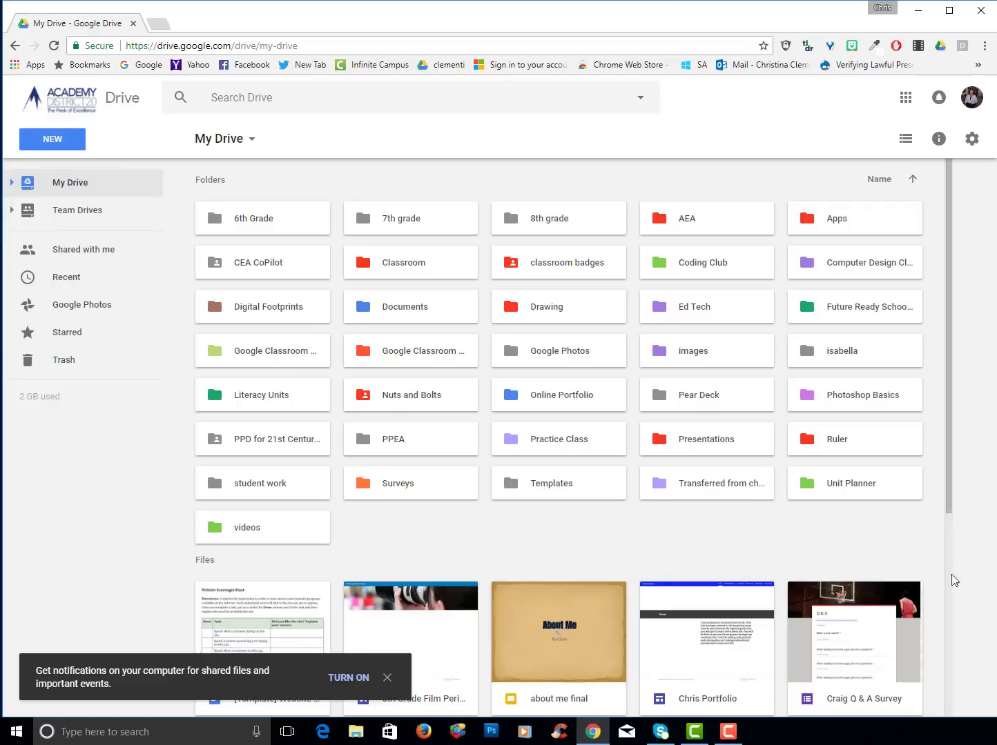
Switch My Drive to list view and scroll through the files
scroll(929, 414, "down", 5)
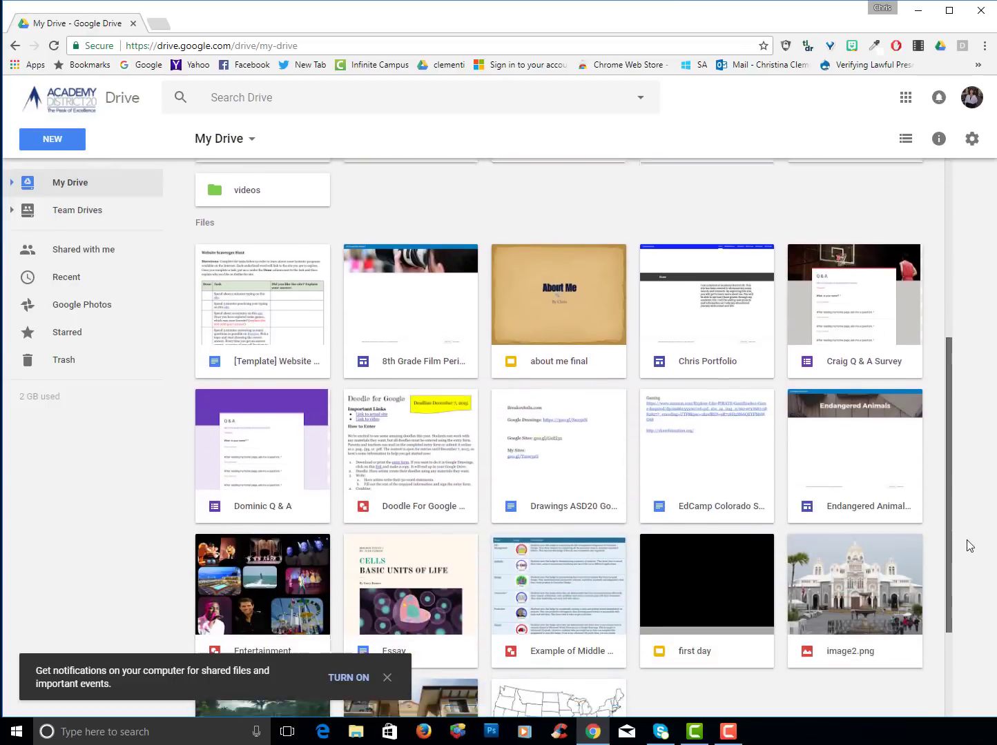
scroll(969, 546, "down", 5)
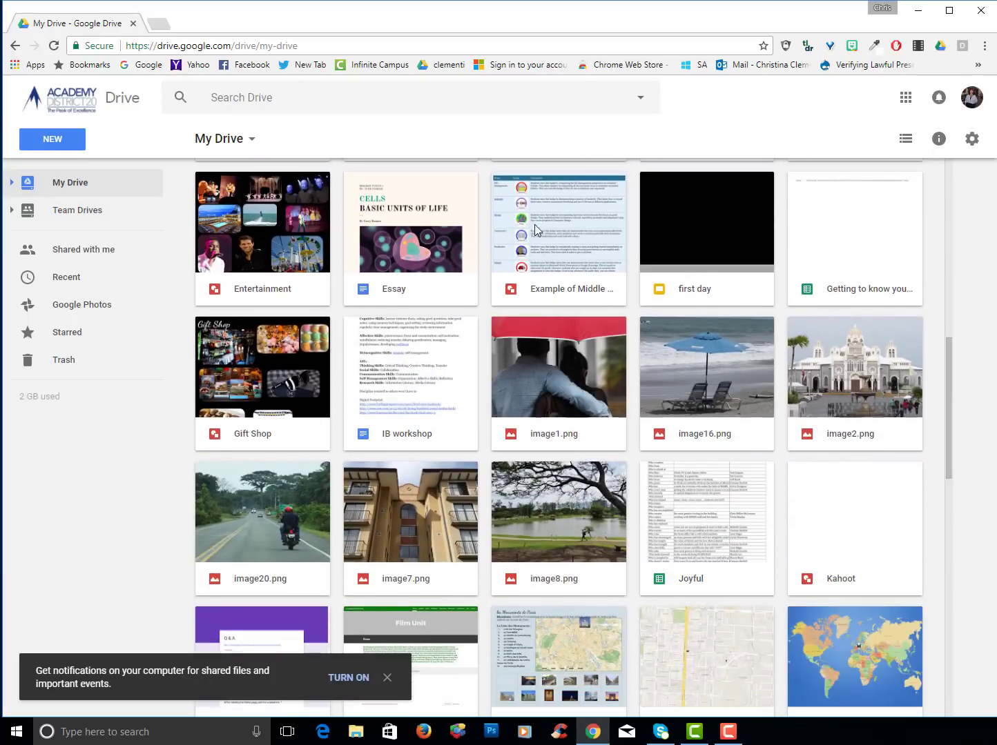
left_click_drag(947, 469, 952, 463)
left_click(905, 140)
scroll(404, 508, "down", 8)
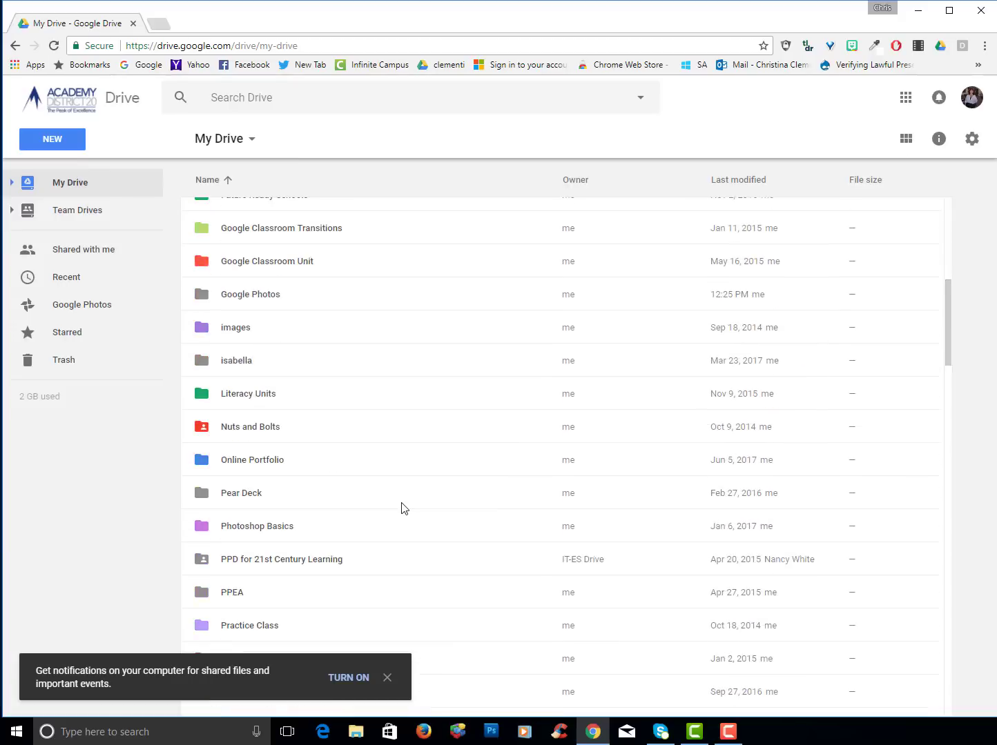
scroll(404, 509, "down", 8)
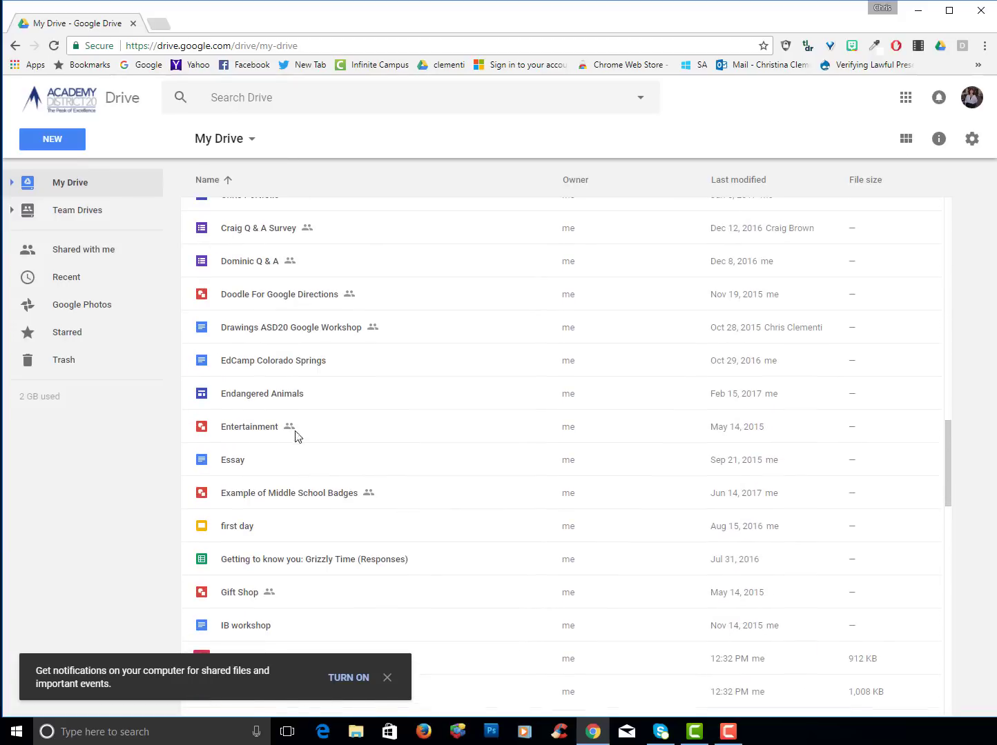
Select Entertainment and the Grizzly Time (Responses) file, then dismiss the desktop notifications prompt
left_click(263, 428)
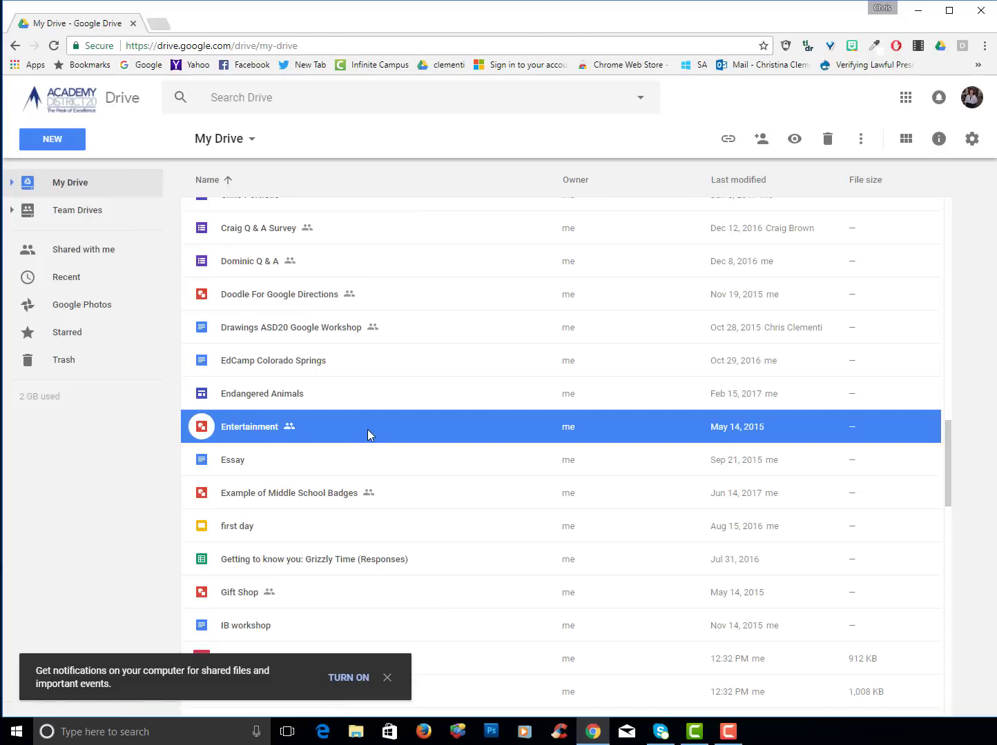
left_click(463, 557)
scroll(511, 518, "down", 4)
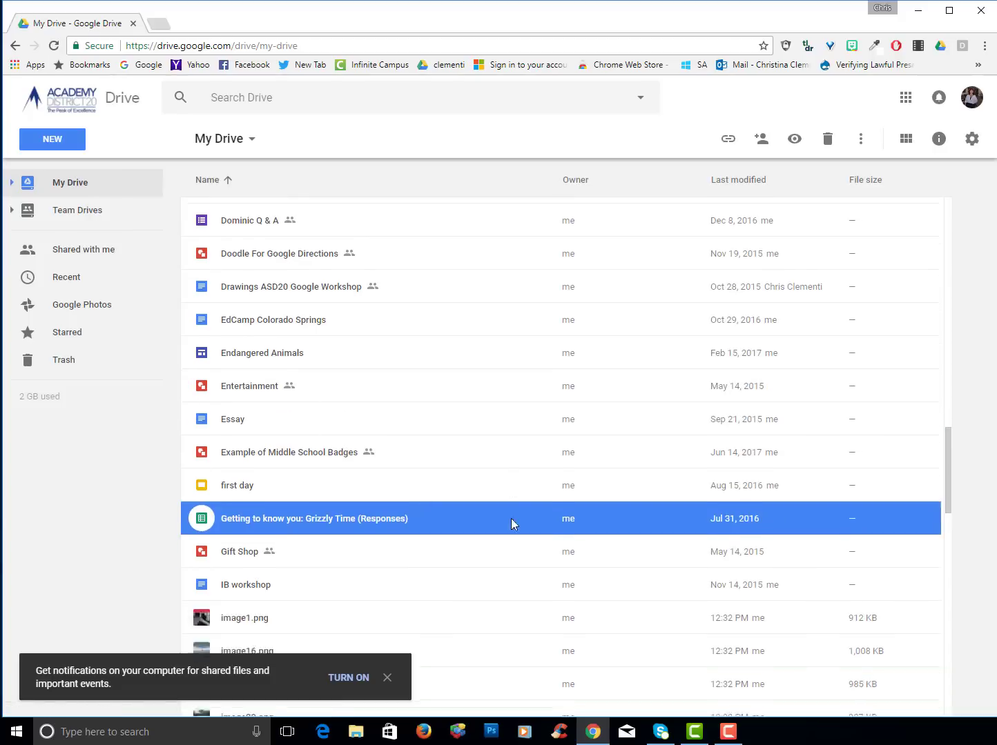
scroll(408, 471, "down", 3)
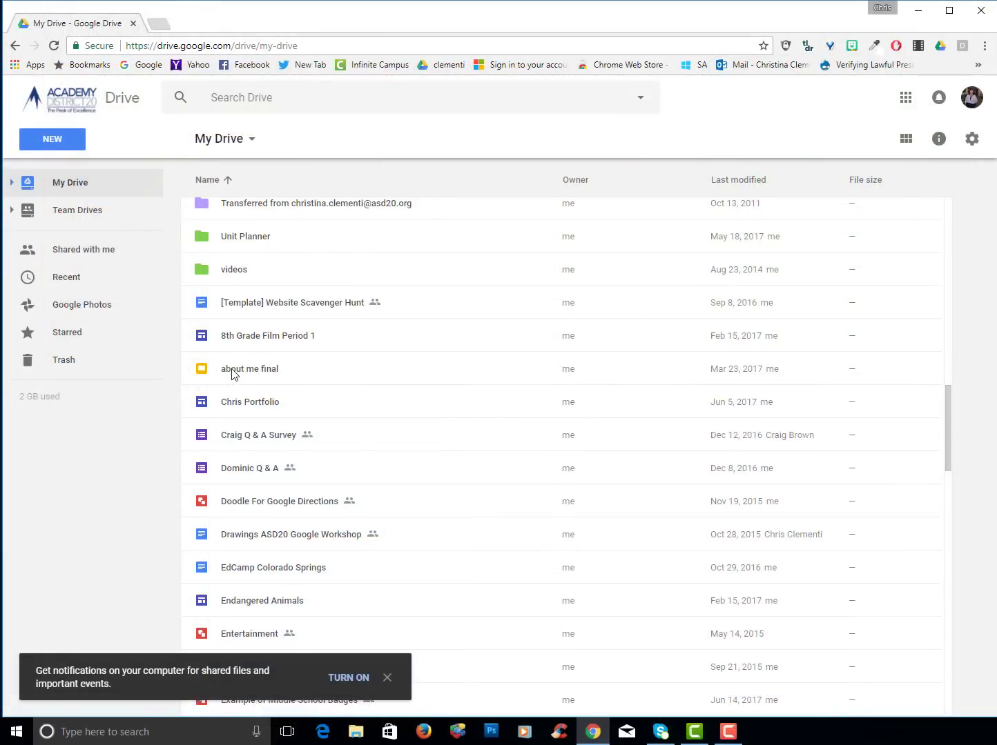
scroll(232, 373, "down", 12)
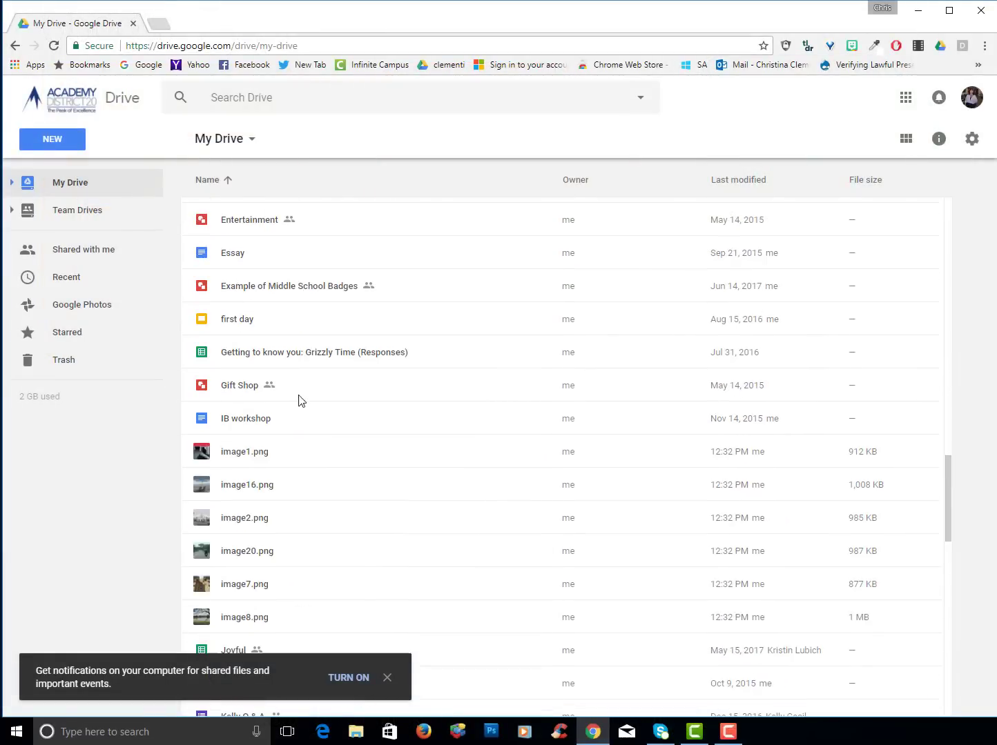
scroll(365, 412, "down", 10)
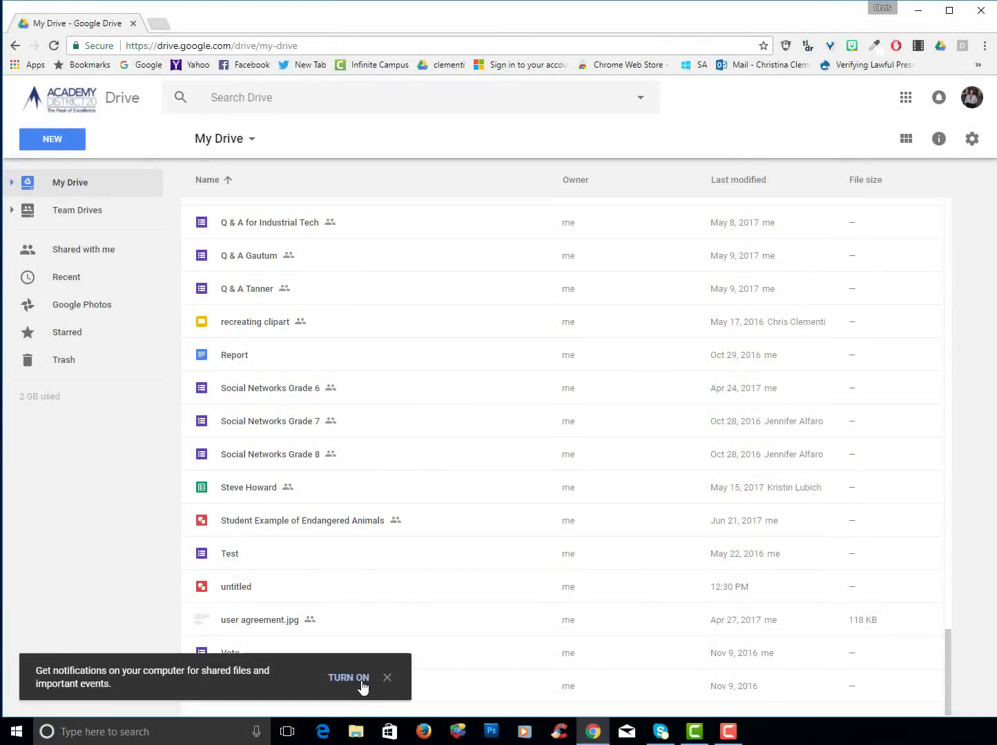
left_click(387, 678)
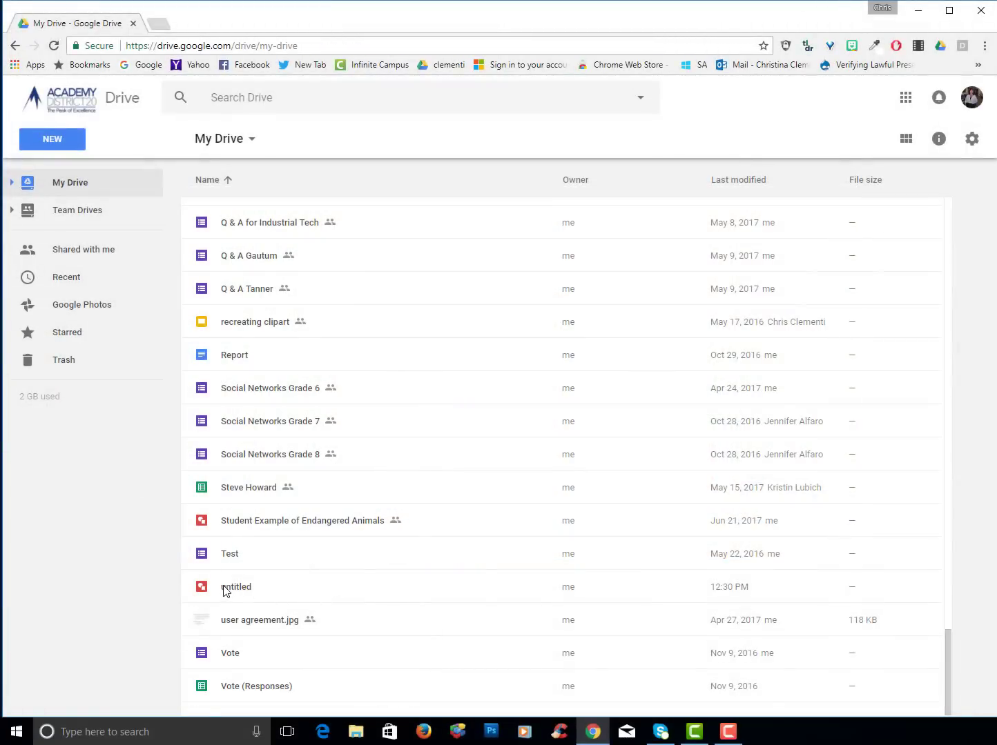
Open the untitled US map drawing, rename it 'United States Map', and close it
double_click(225, 590)
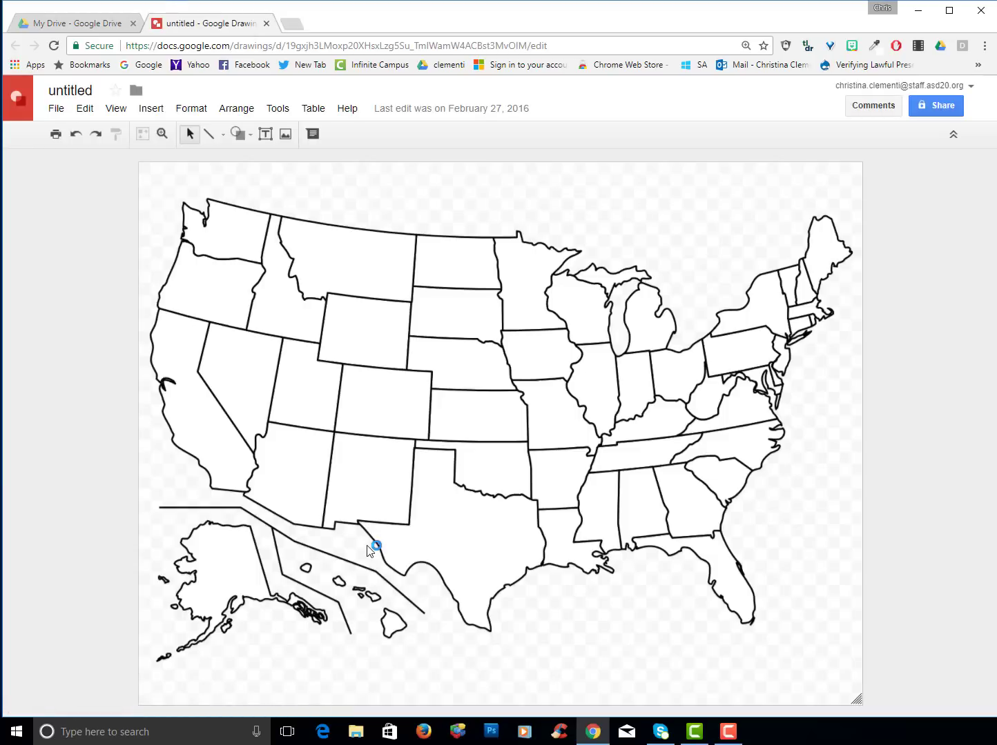
left_click(98, 89)
type("Unit")
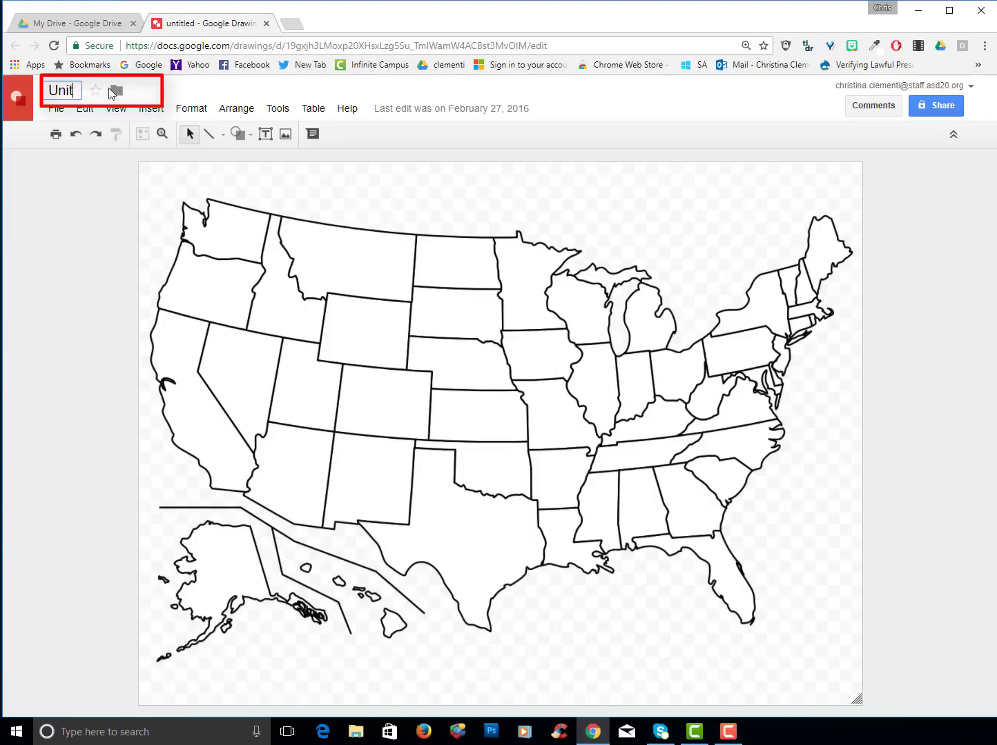
type("ed States ")
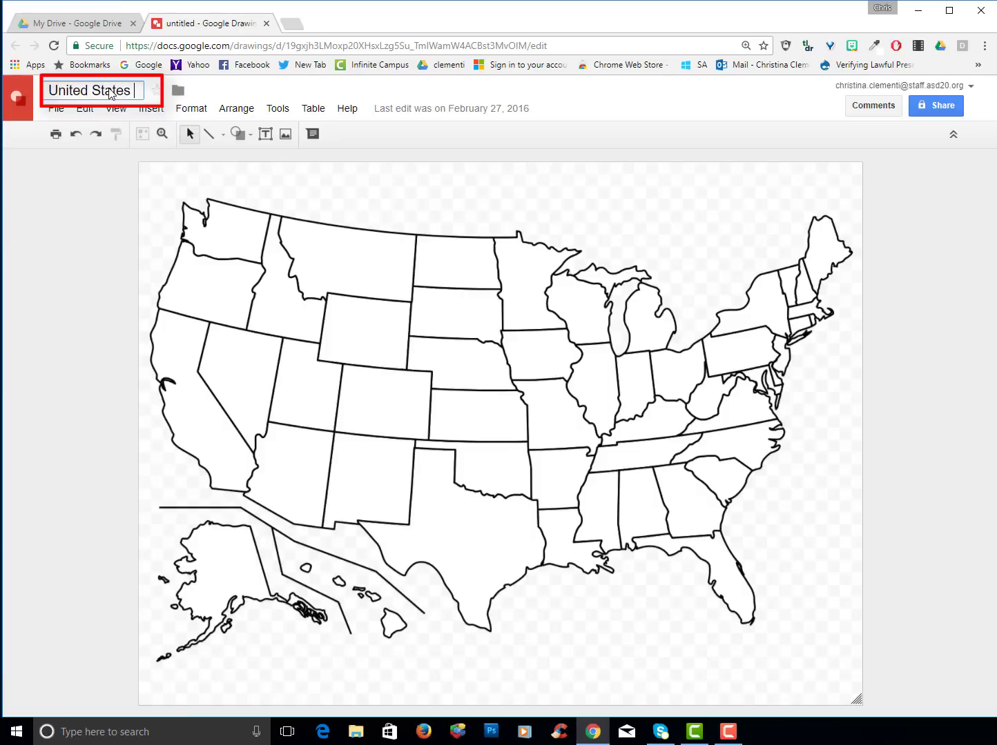
type("Map")
key("Return")
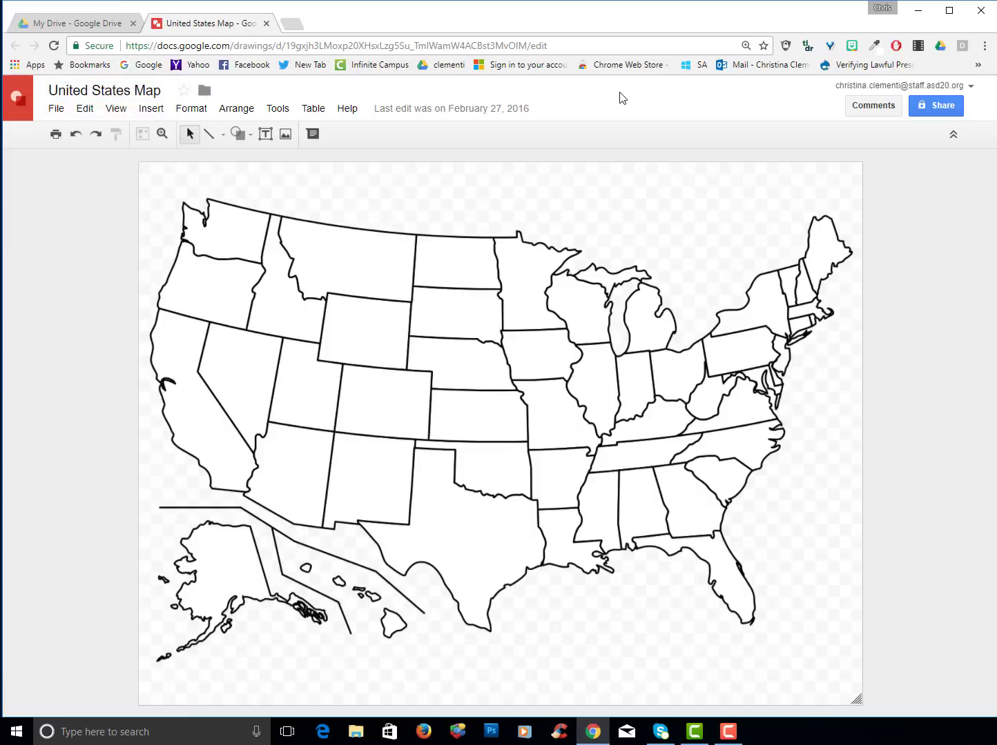
left_click(267, 24)
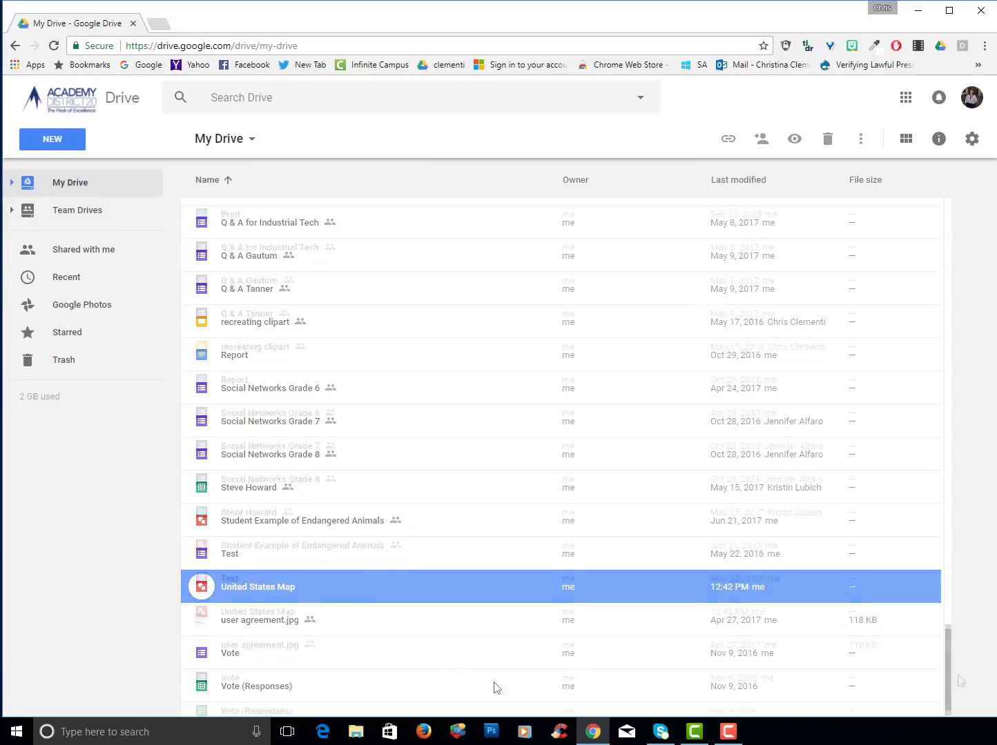
left_click_drag(948, 668, 977, 571)
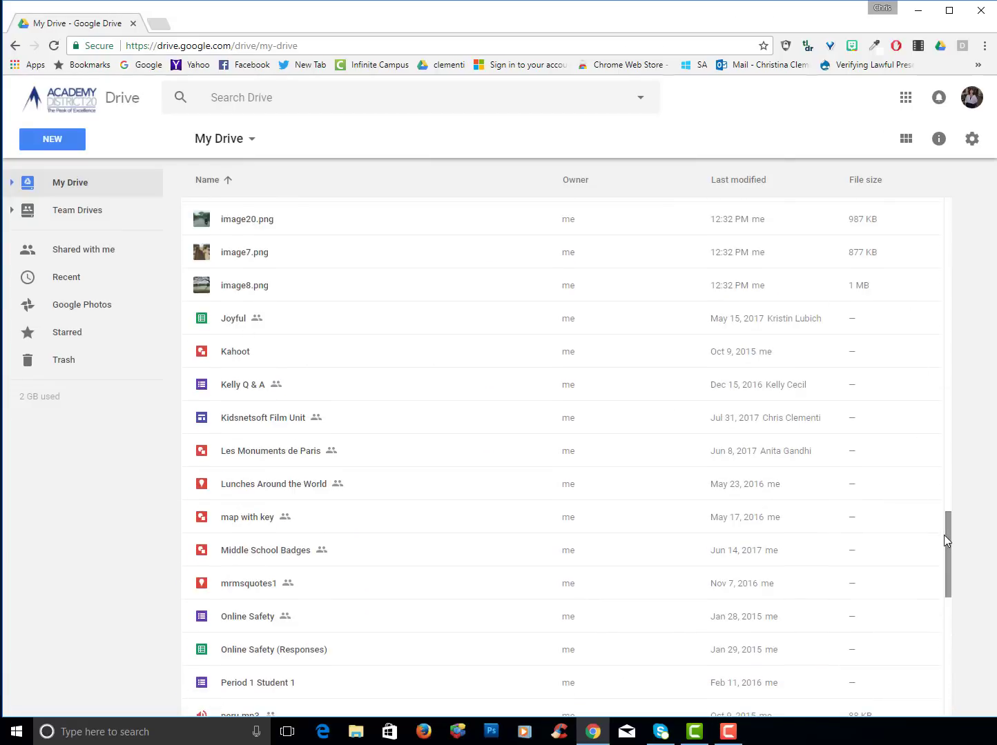
left_click_drag(948, 539, 967, 422)
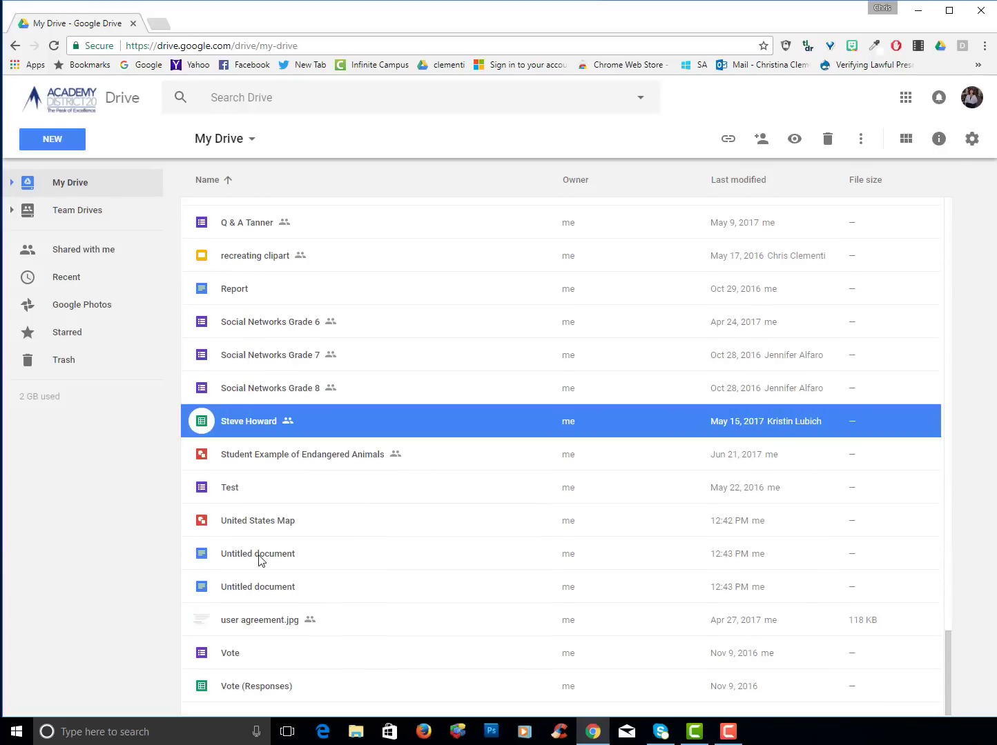
double_click(217, 554)
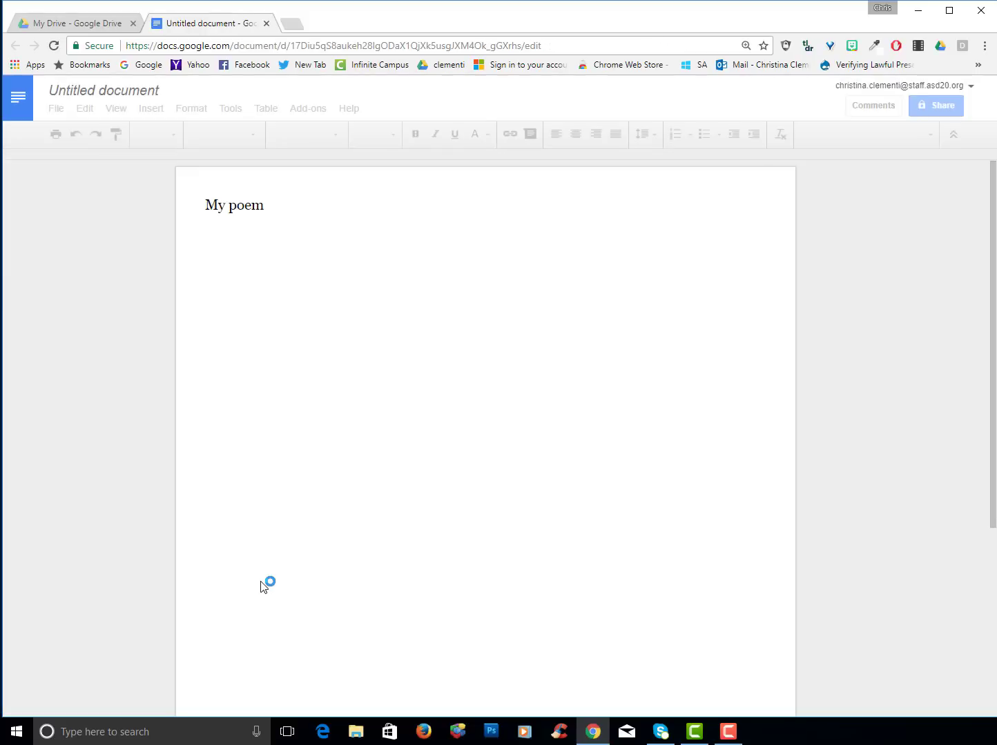
key("ctrl+w")
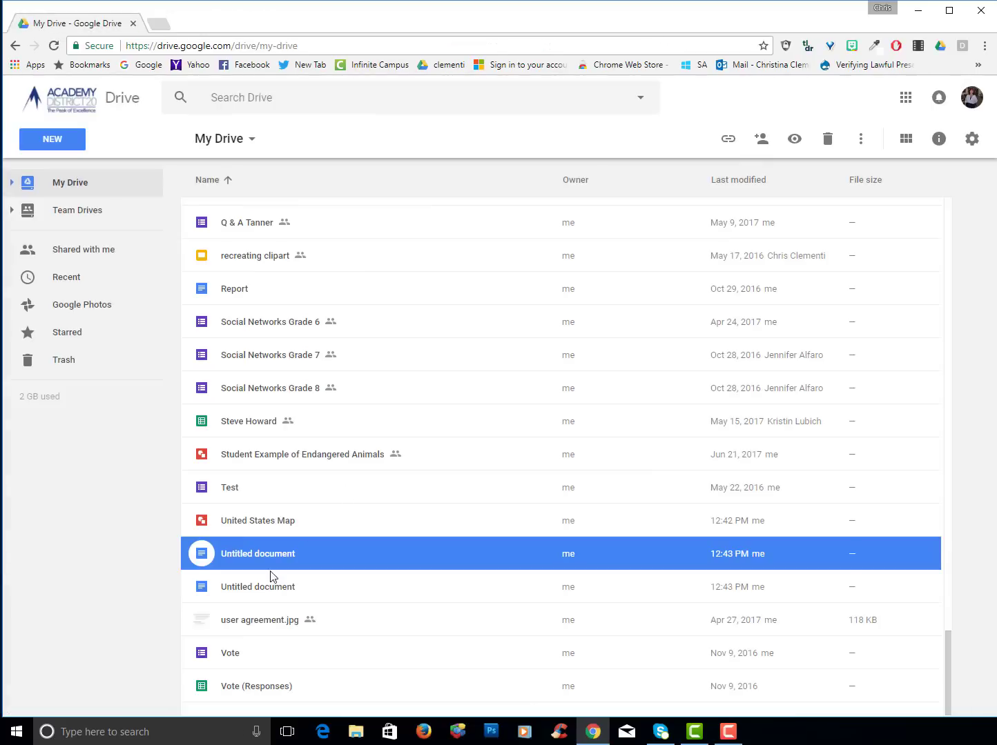
double_click(260, 585)
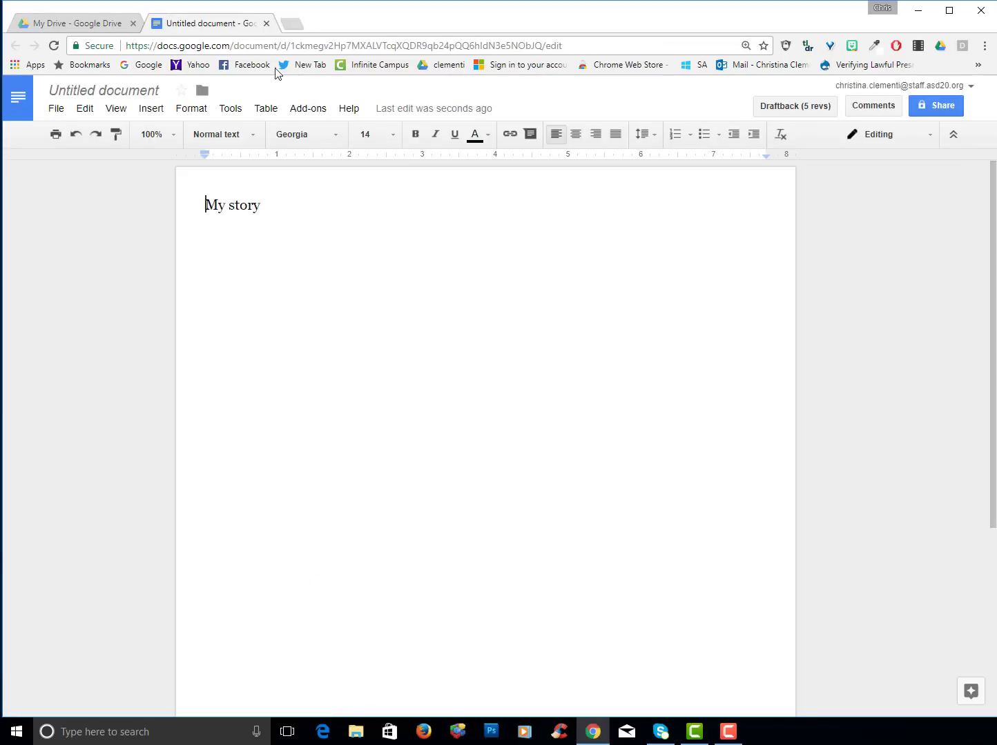
left_click(266, 23)
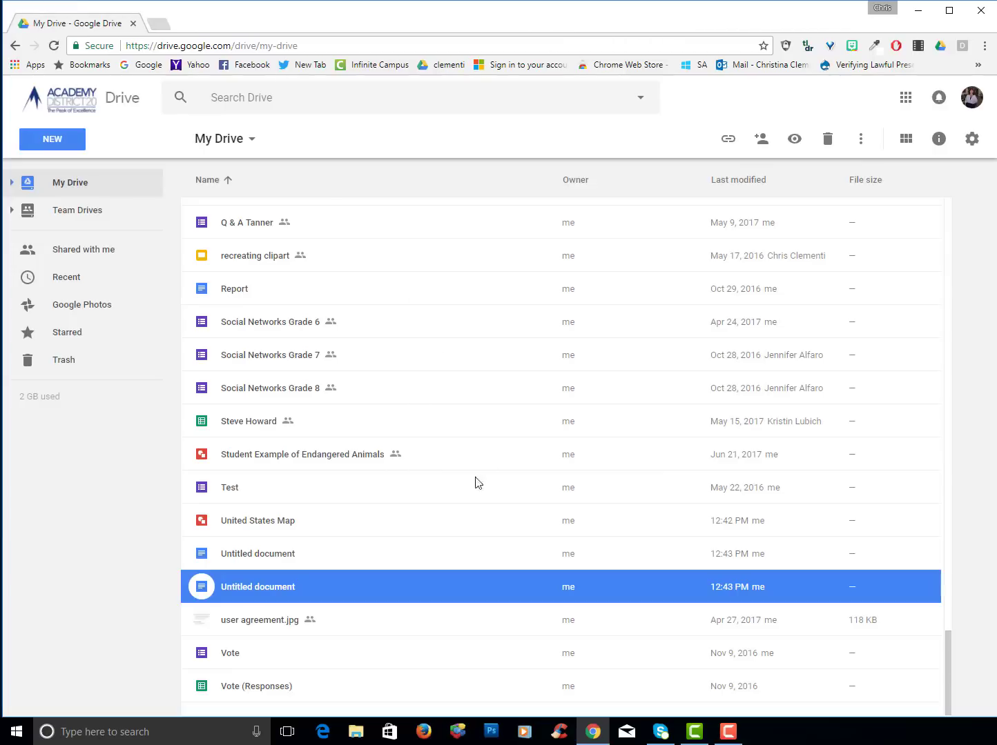
Select both Untitled documents and remove them from My Drive
left_click(247, 554, "ctrl")
left_click(827, 140)
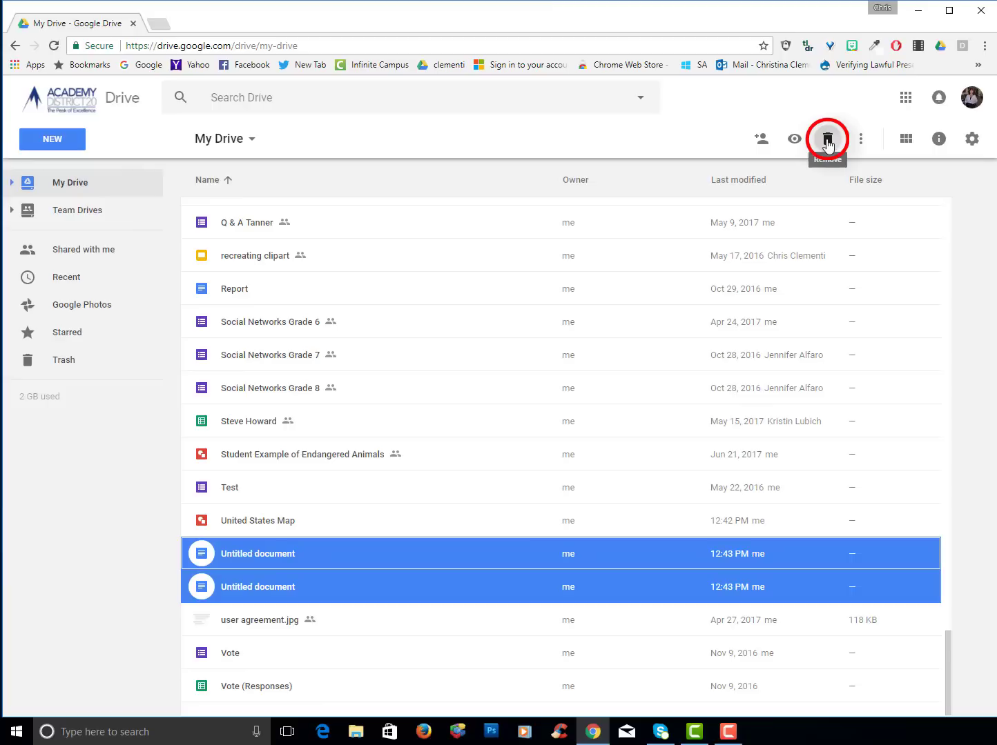
right_click(318, 553)
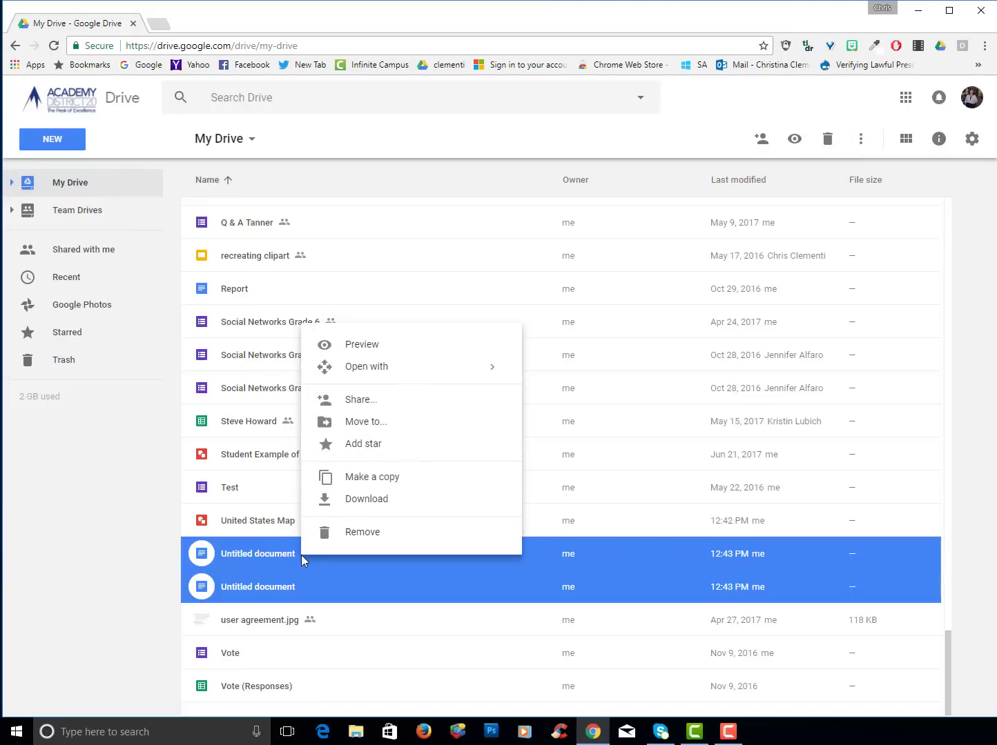
left_click(346, 529)
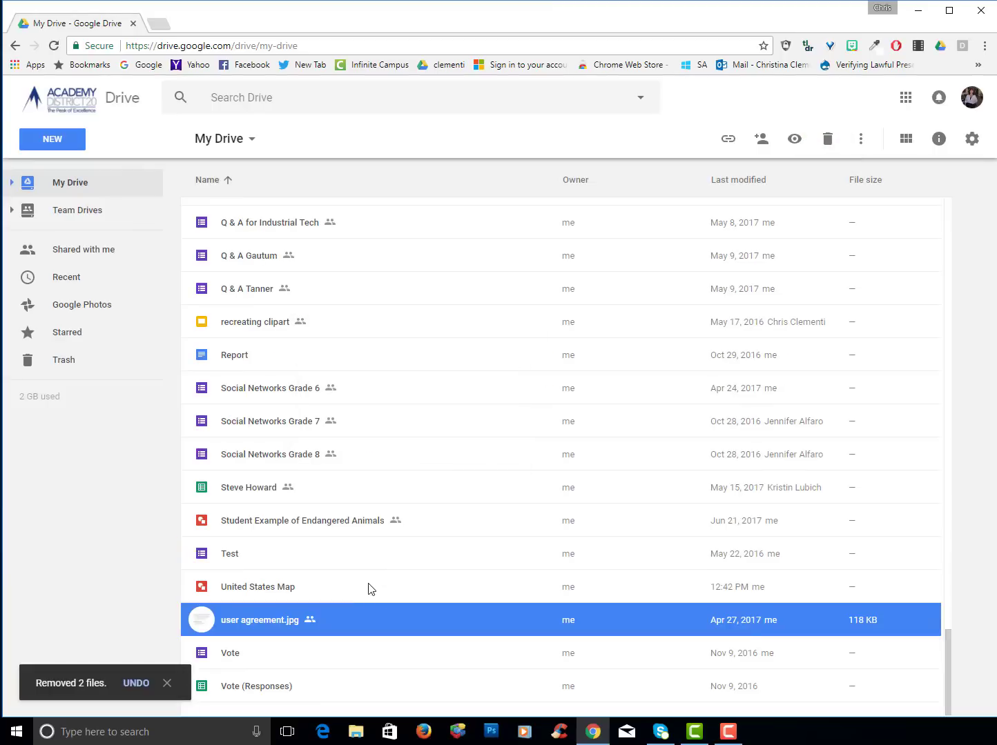
Scroll back up the list and select image1.png
scroll(345, 528, "up", 10)
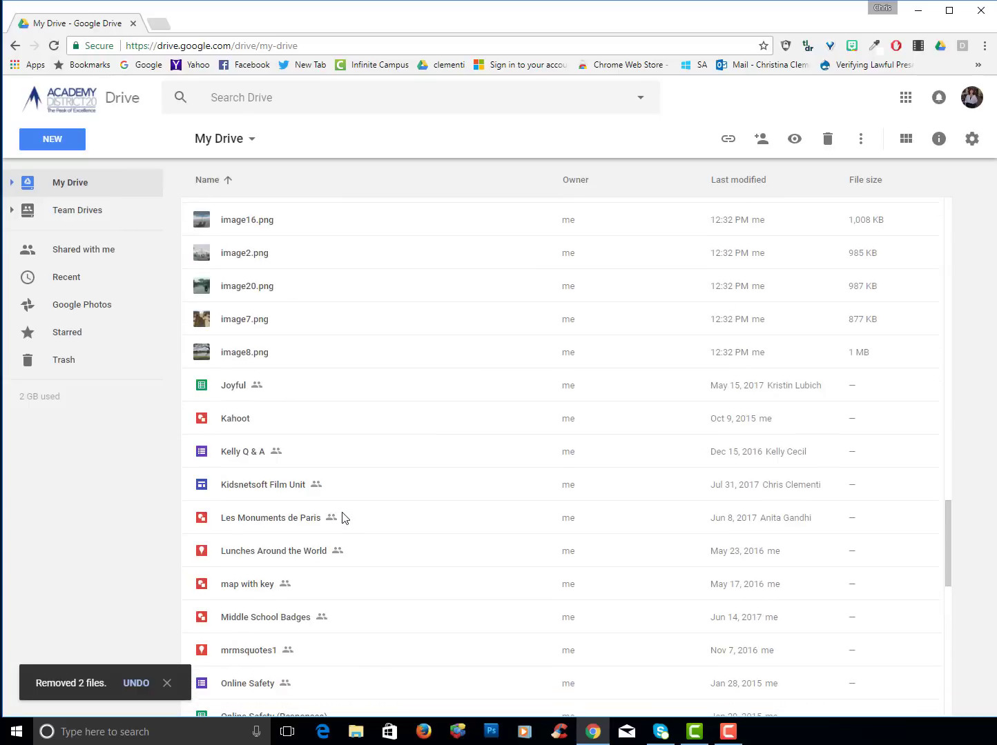
scroll(355, 505, "up", 2)
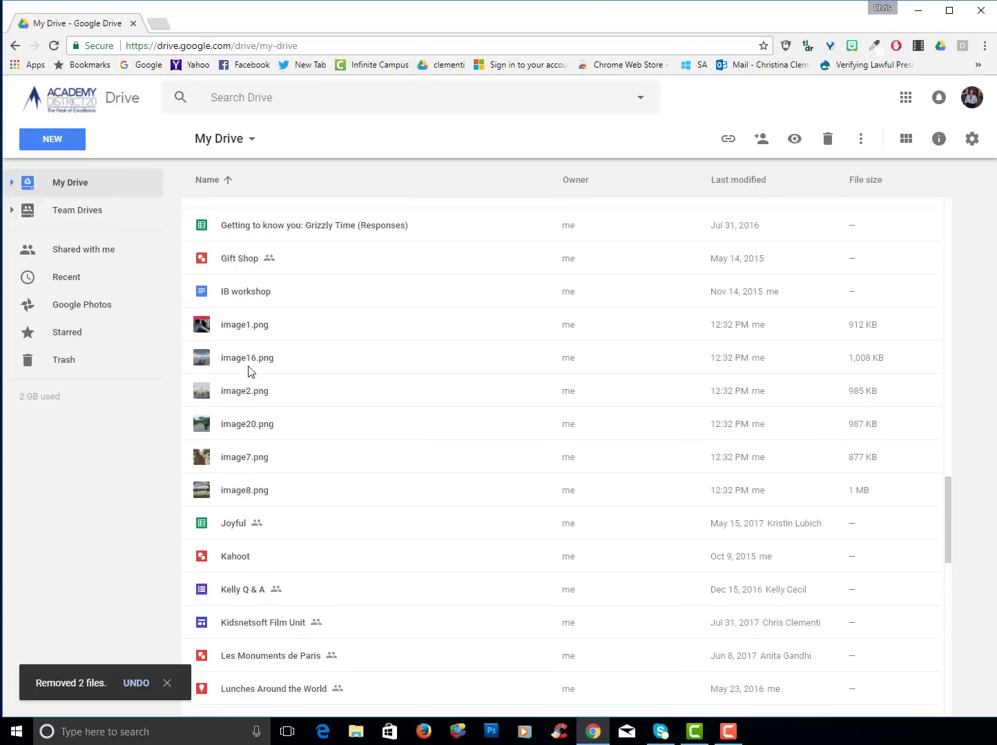
left_click(233, 324)
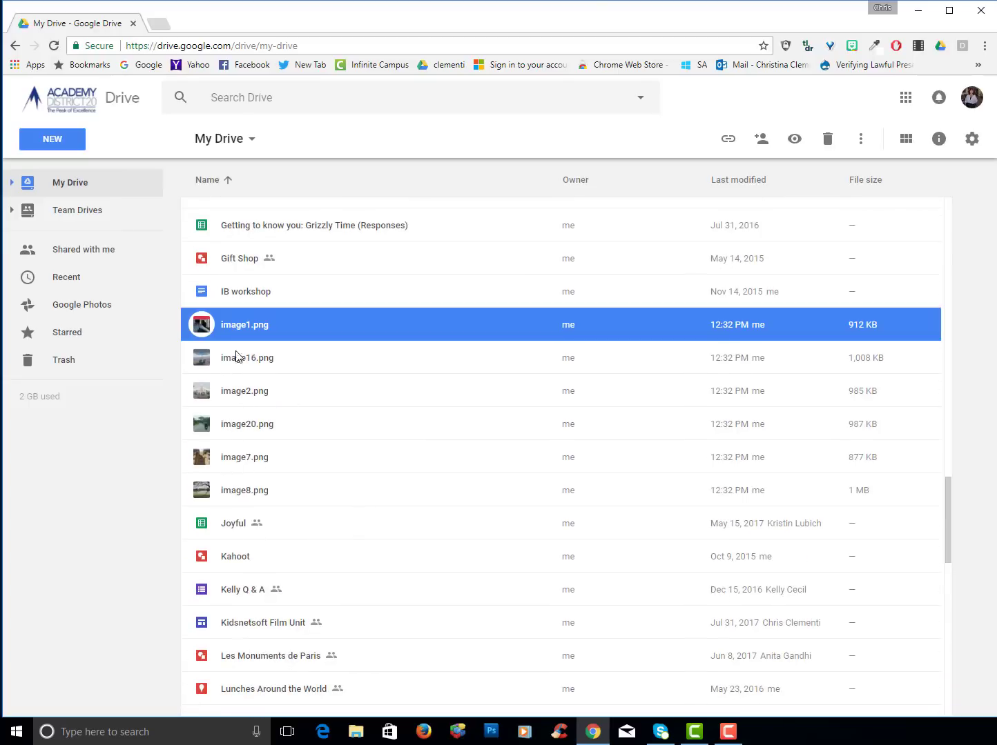
scroll(266, 530, "up", 15)
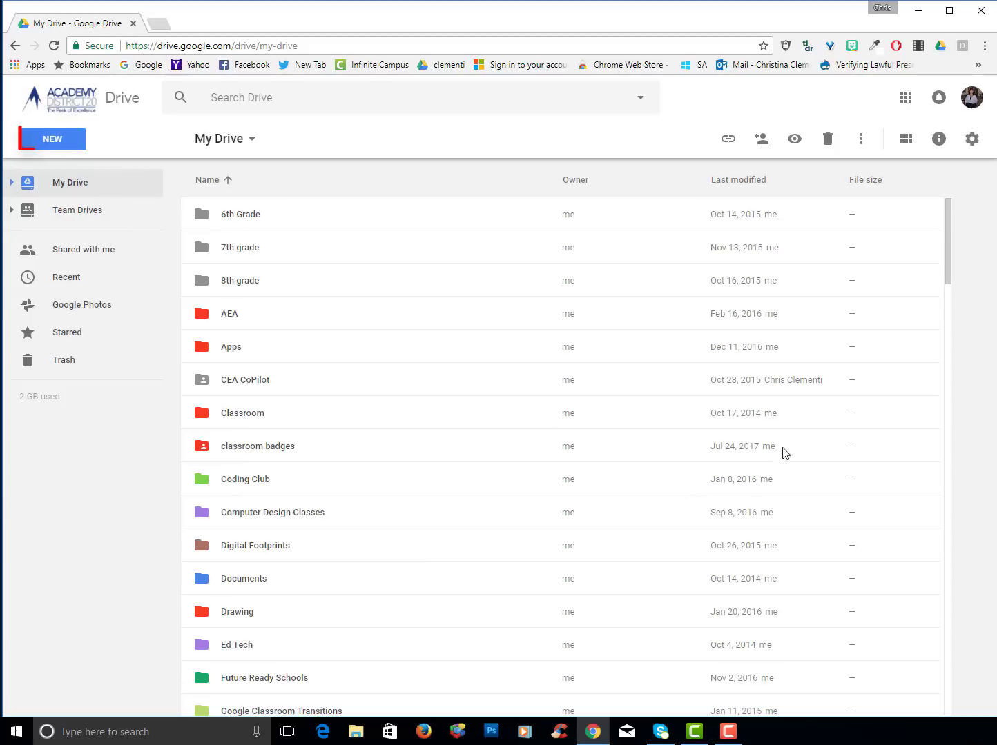
Create a new folder named 'images' and colour it dark green
left_click(47, 140)
left_click(77, 173)
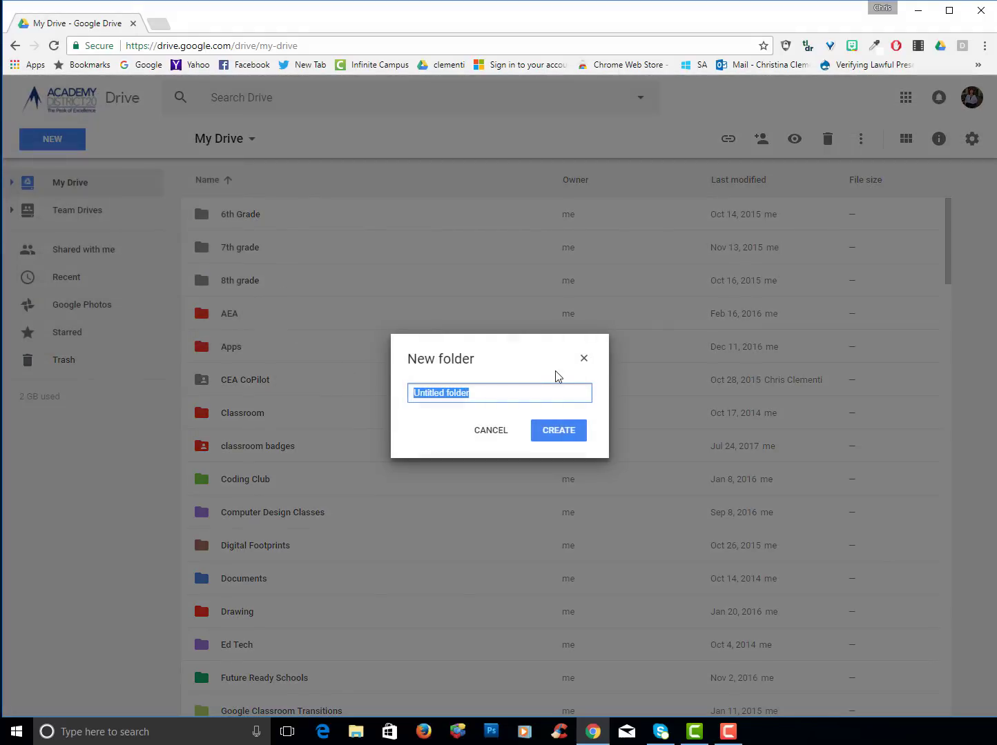
type("image")
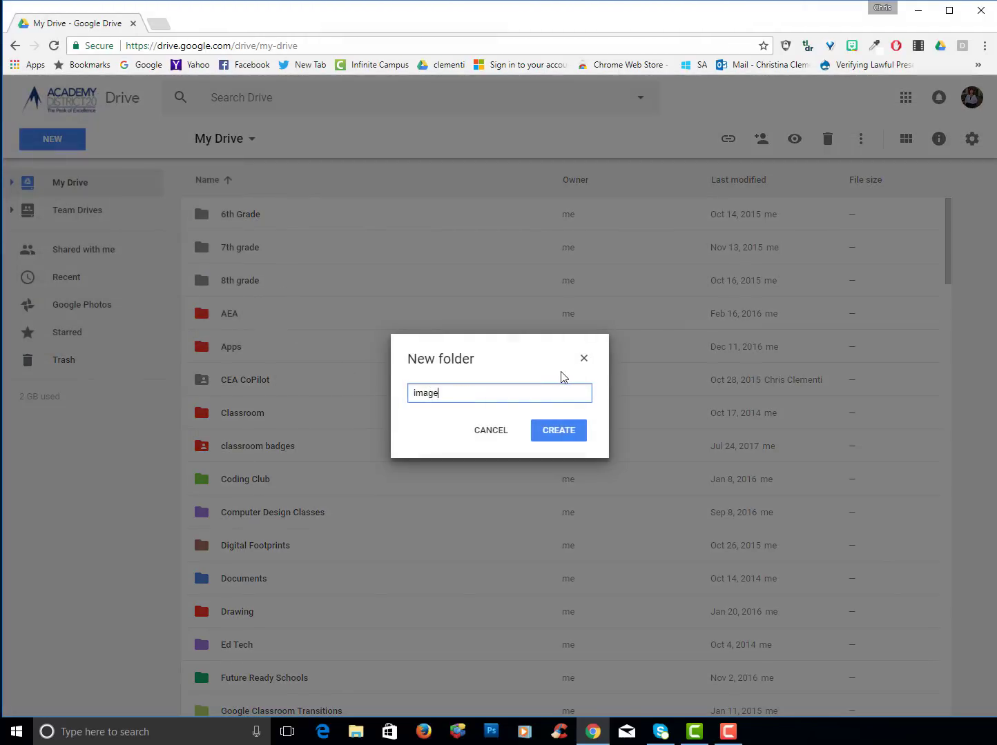
type("s")
key("Return")
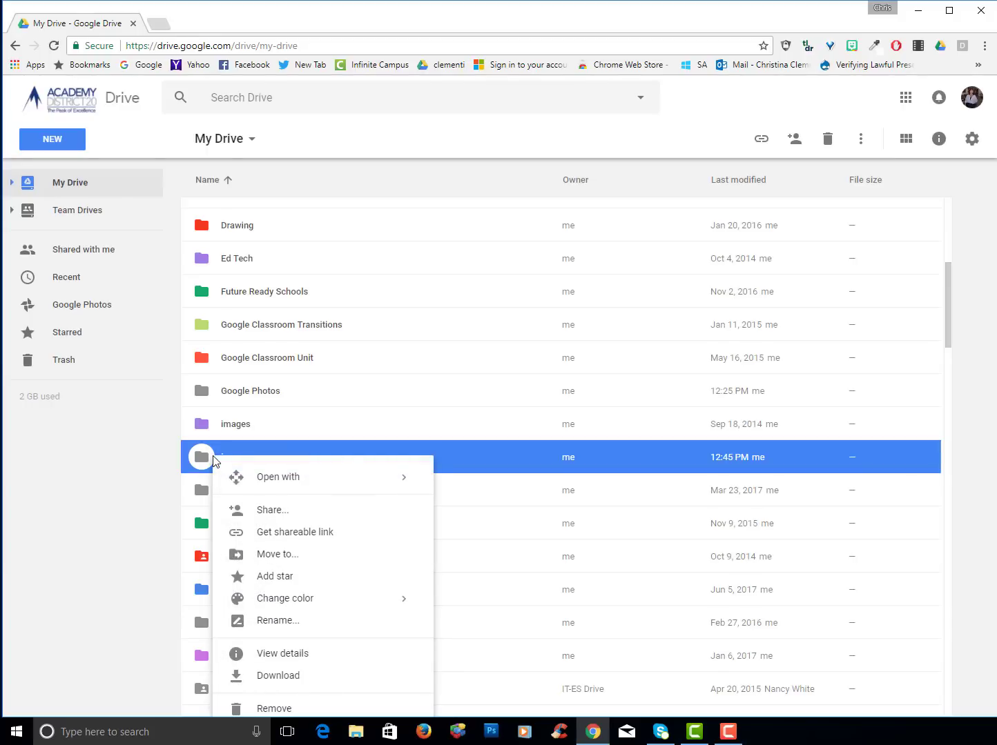
mouse_move(307, 602)
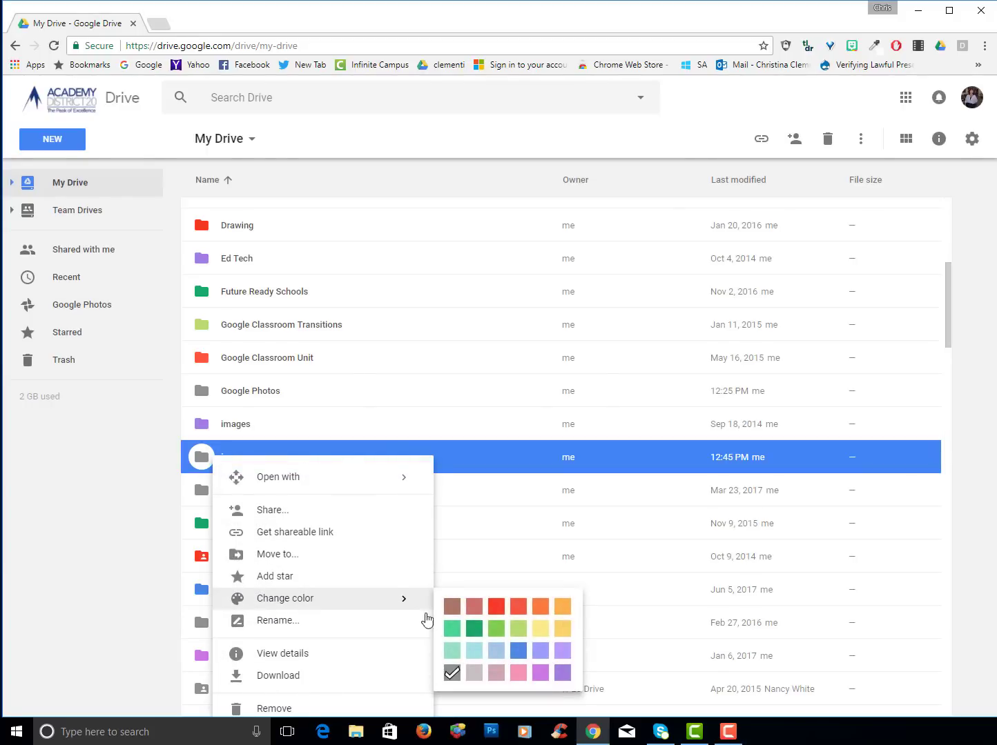
left_click(475, 629)
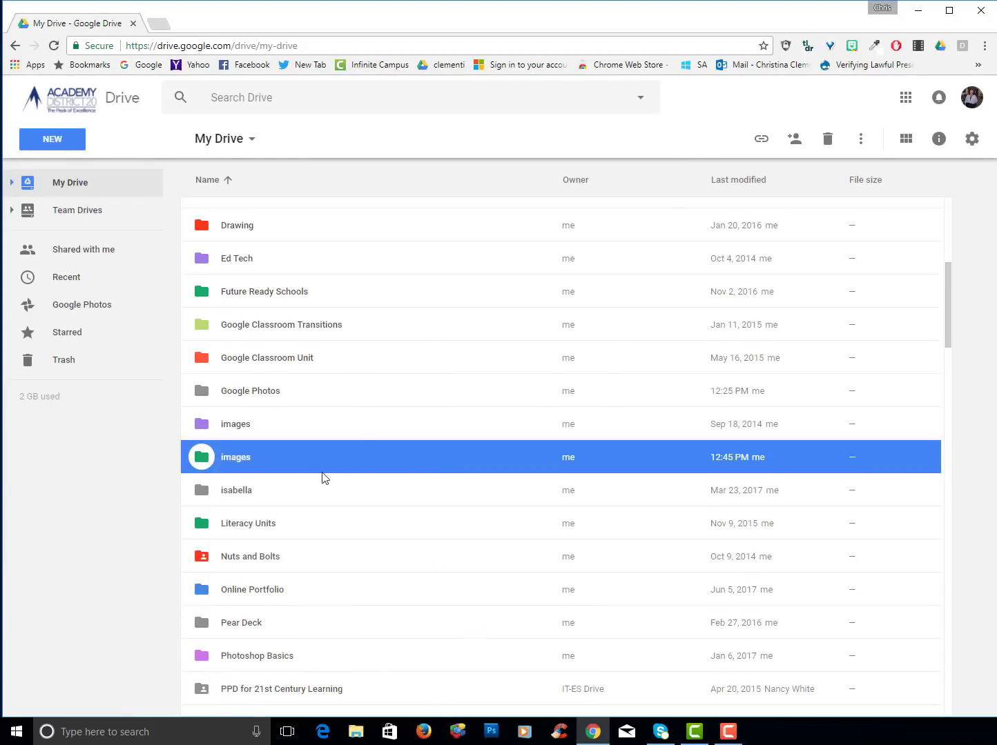
Select the six image files: image1, image16, image2, image20, image7 and image8
scroll(334, 520, "down", 9)
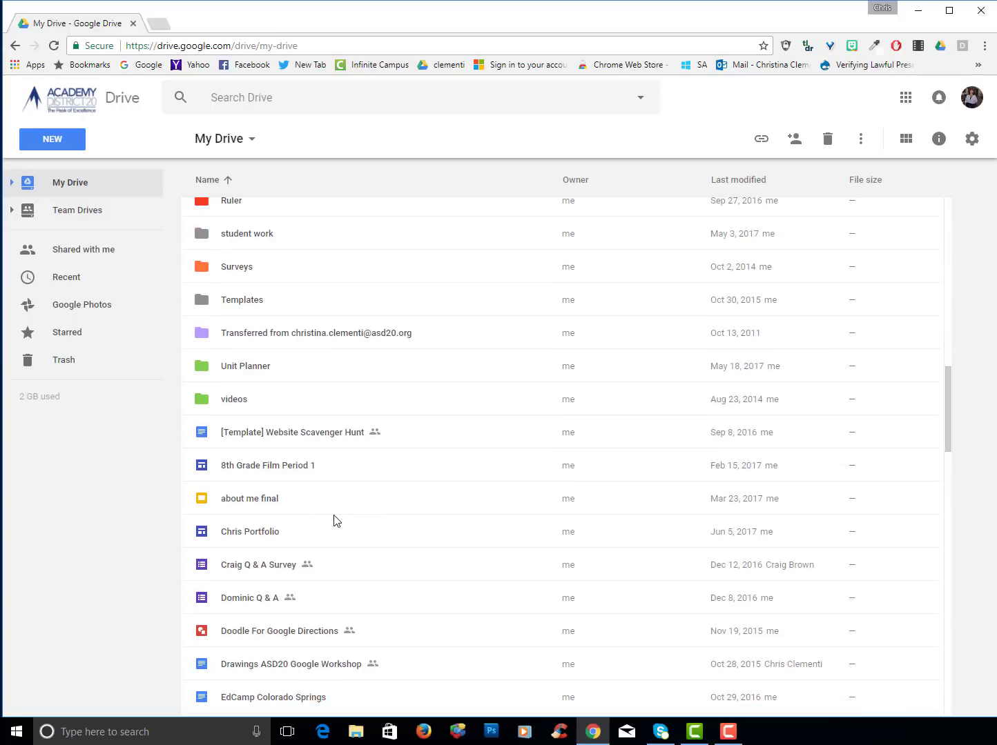
scroll(344, 520, "down", 8)
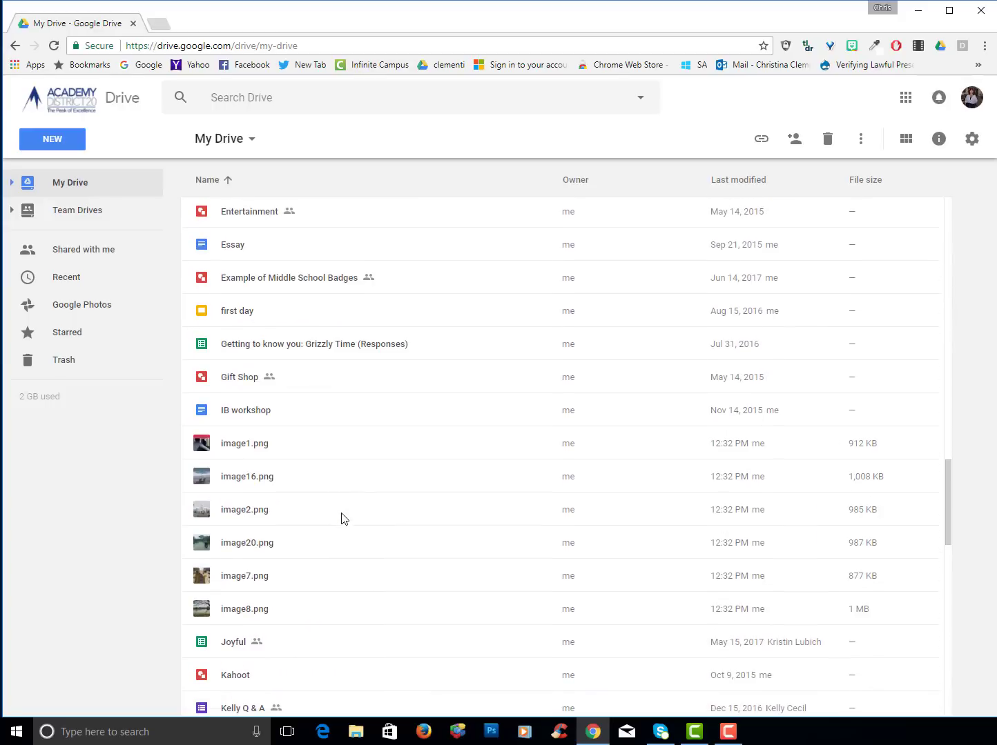
left_click(231, 450)
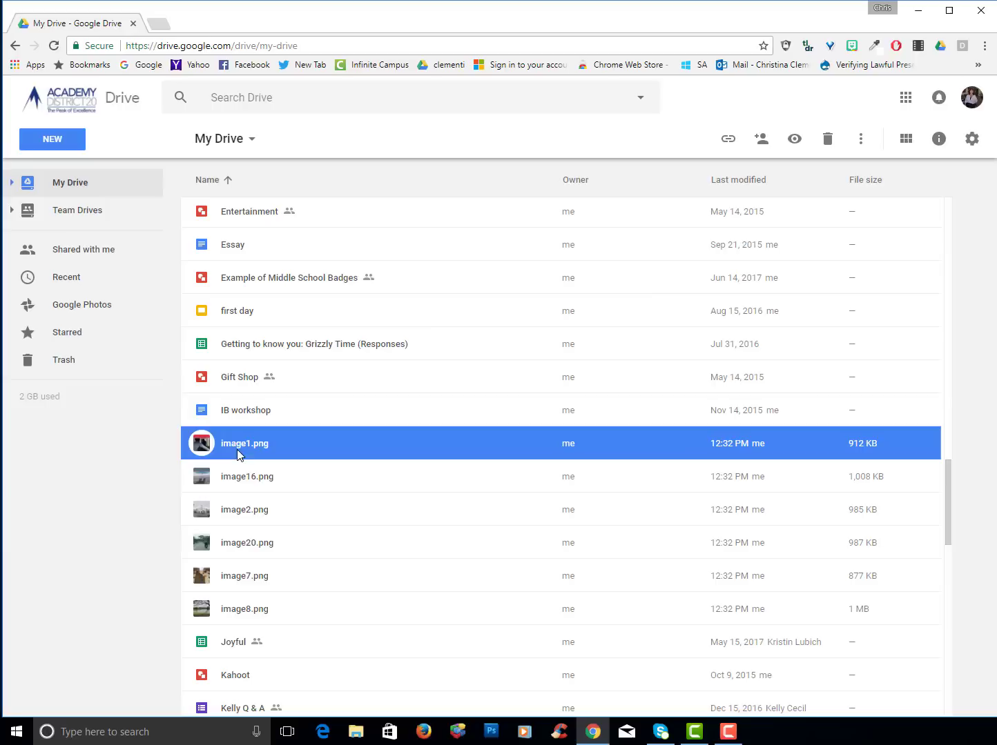
left_click(246, 476, "ctrl")
left_click(249, 525, "ctrl")
left_click(250, 552, "ctrl")
left_click(252, 578, "ctrl")
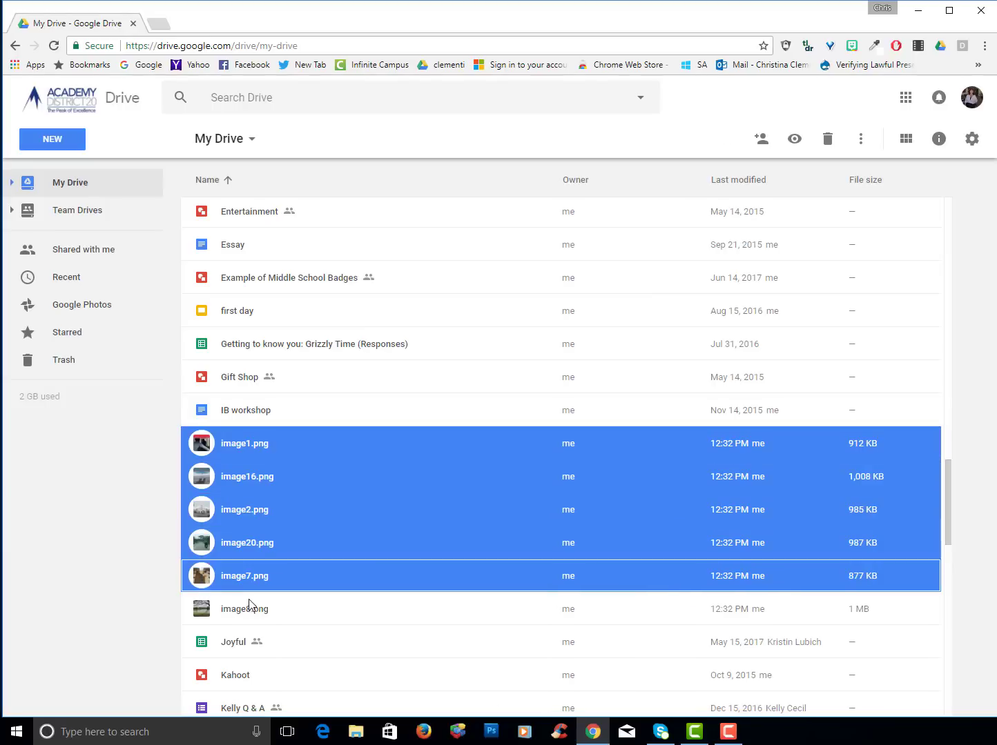
left_click(253, 606, "ctrl")
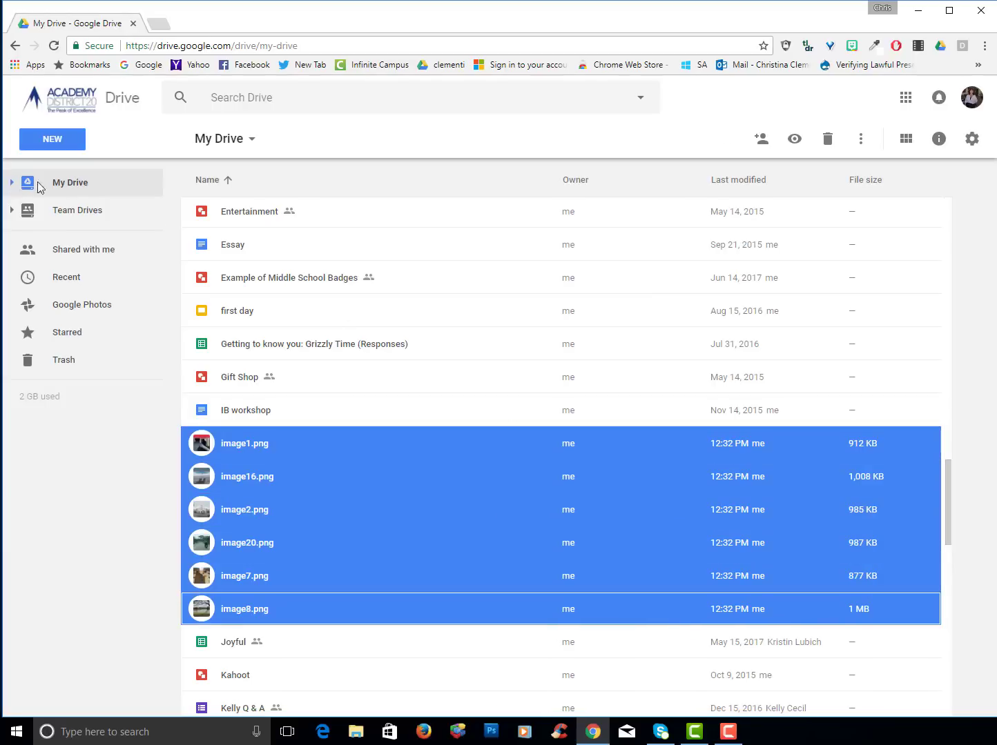
Expand the My Drive folder tree and remove the new empty images folder
left_click(11, 183)
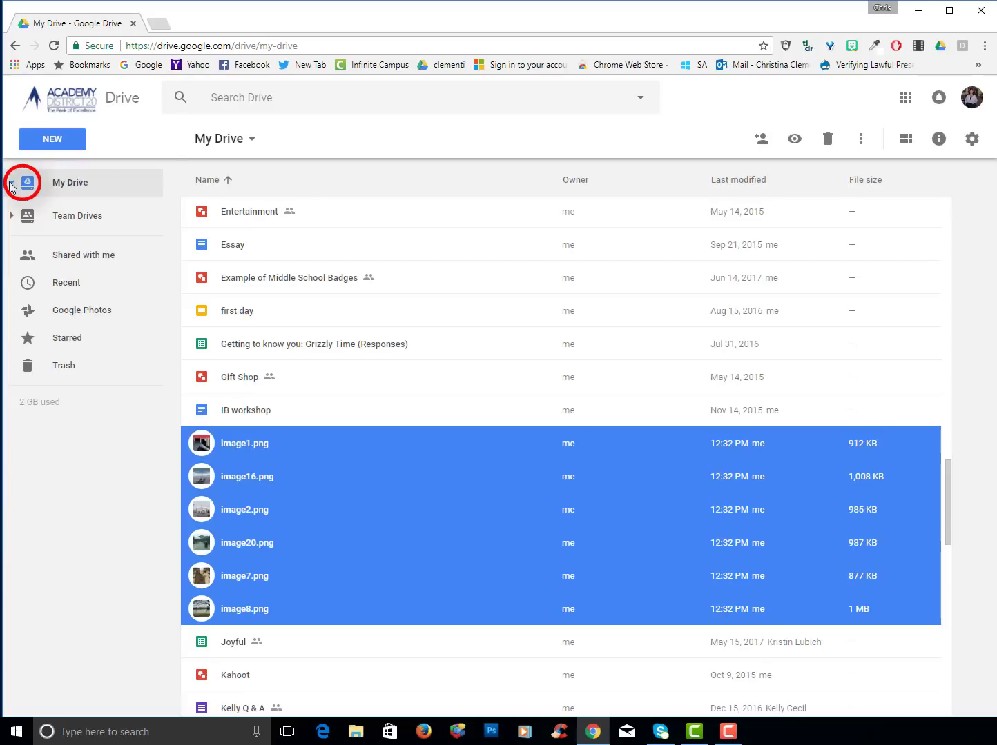
left_click_drag(175, 370, 168, 440)
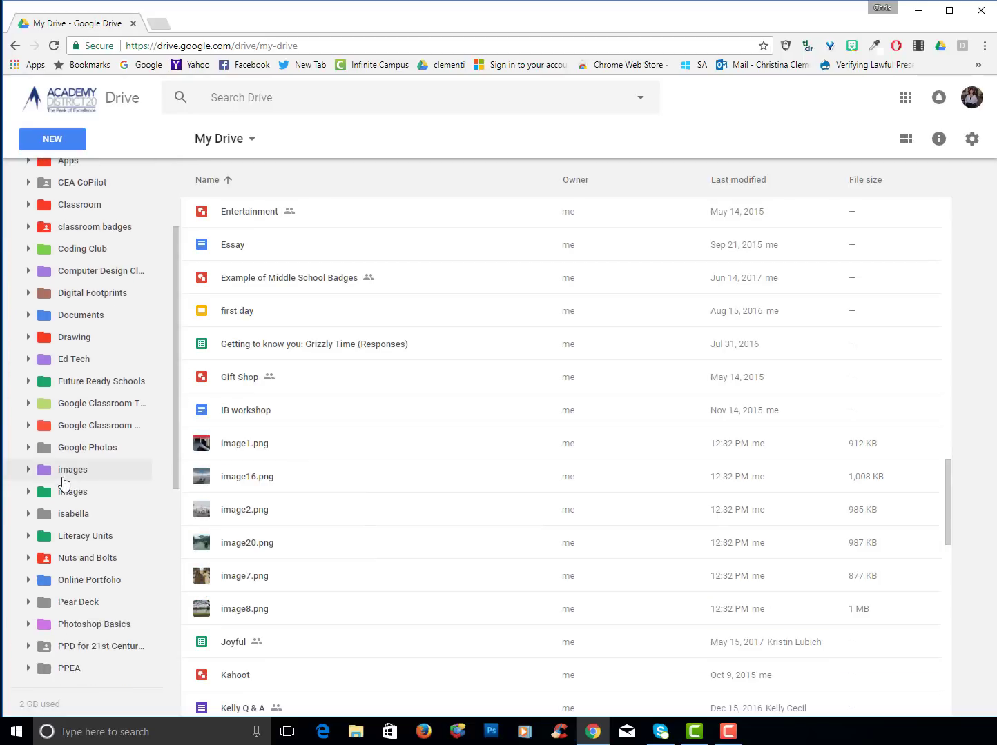
left_click(65, 494)
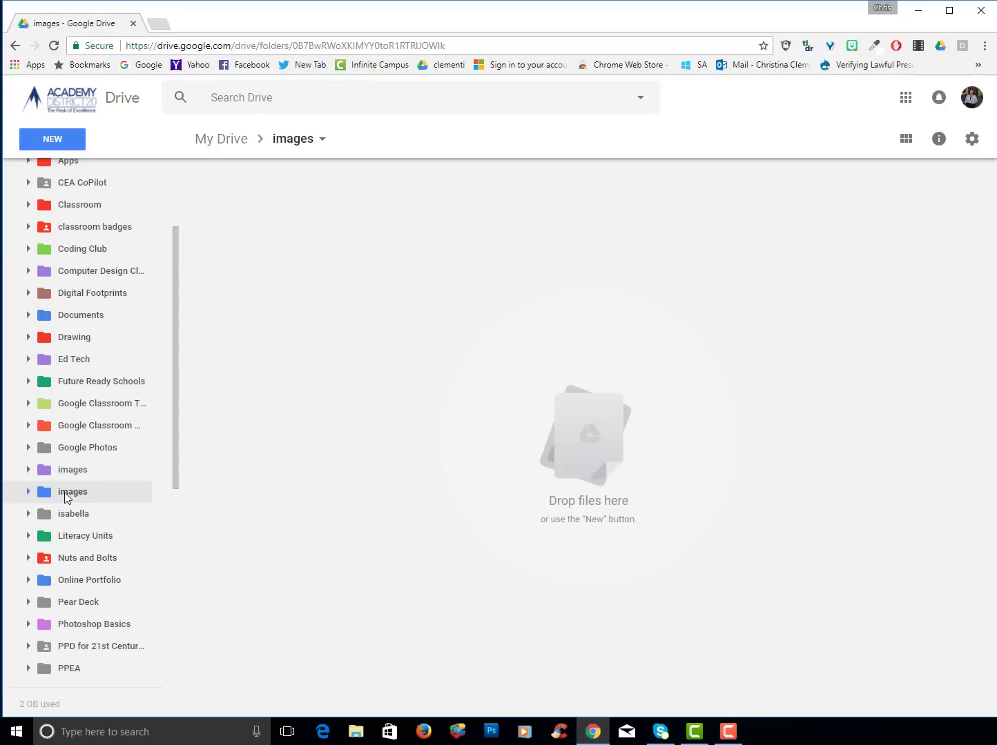
right_click(72, 494)
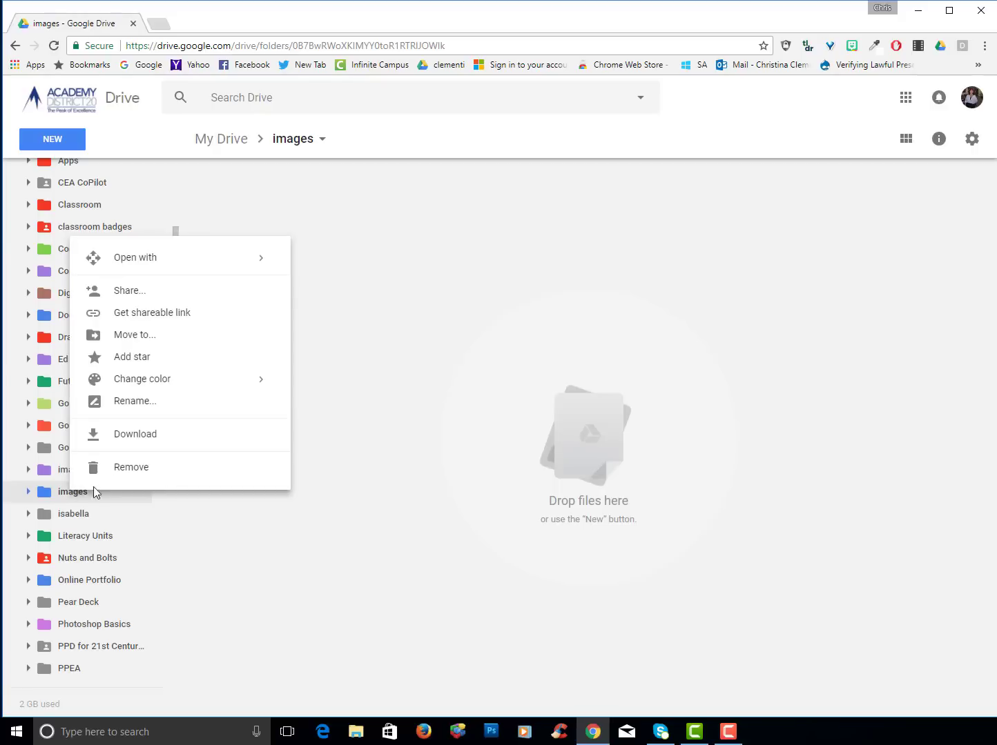
left_click(131, 468)
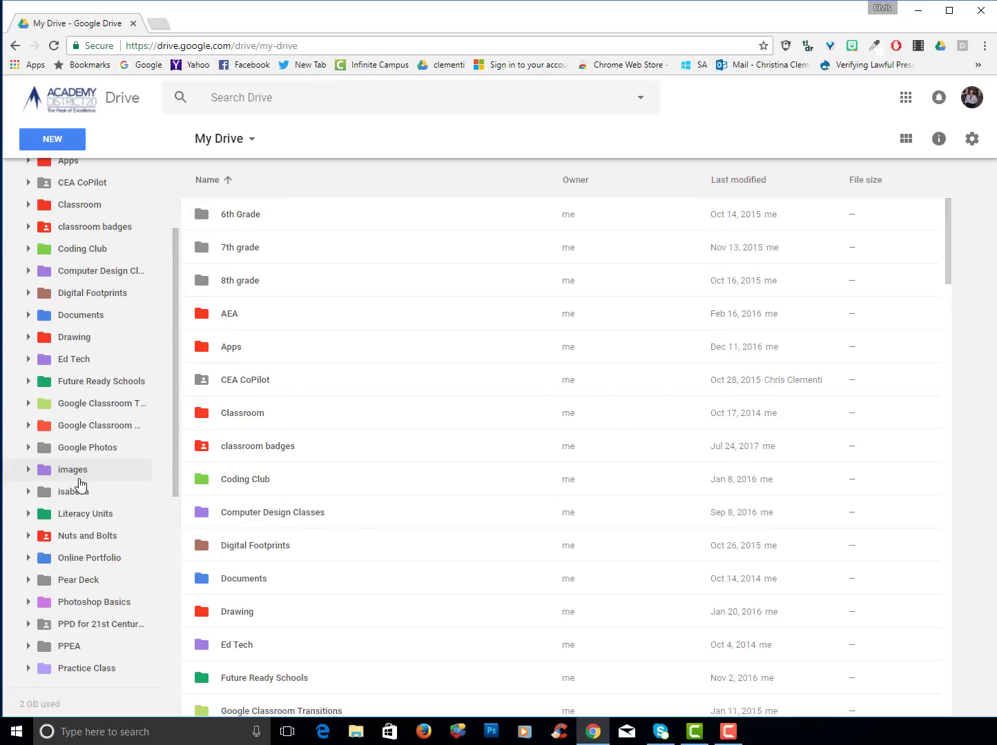
Select the six image files and try dragging them onto the images folder
scroll(332, 462, "down", 18)
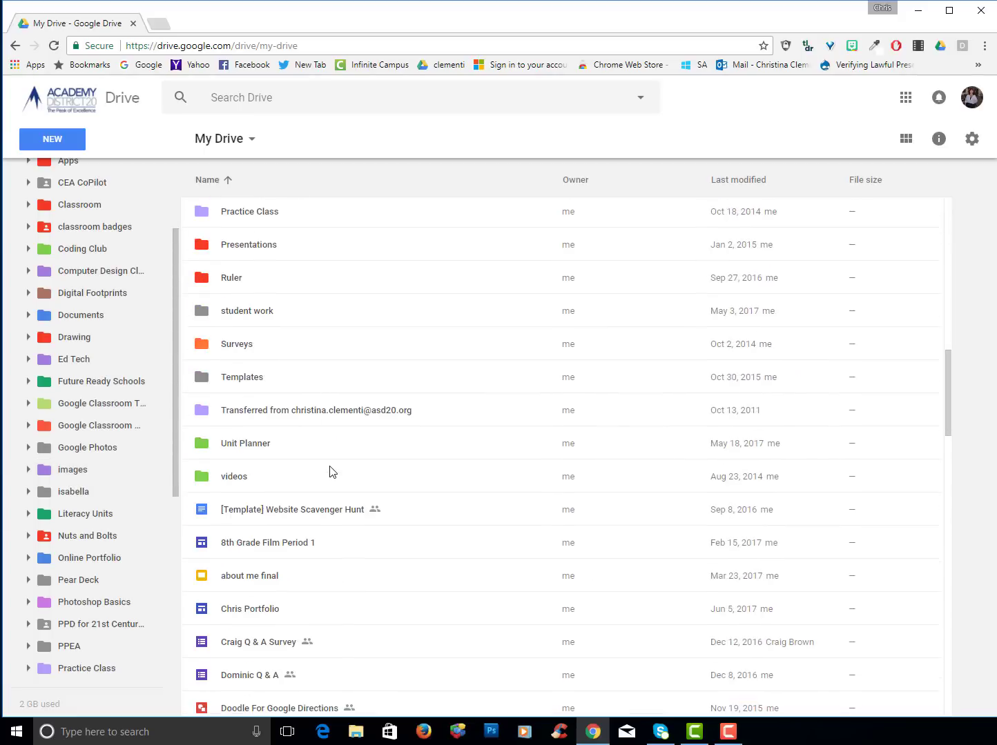
scroll(330, 471, "down", 7)
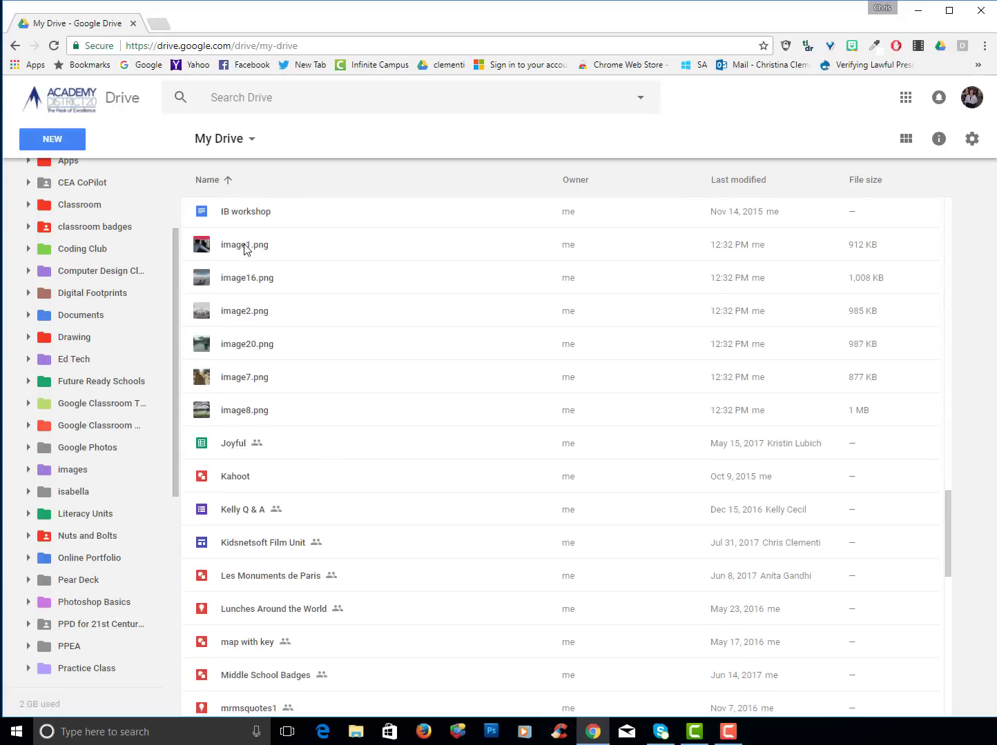
left_click(246, 248)
left_click(245, 410, "shift")
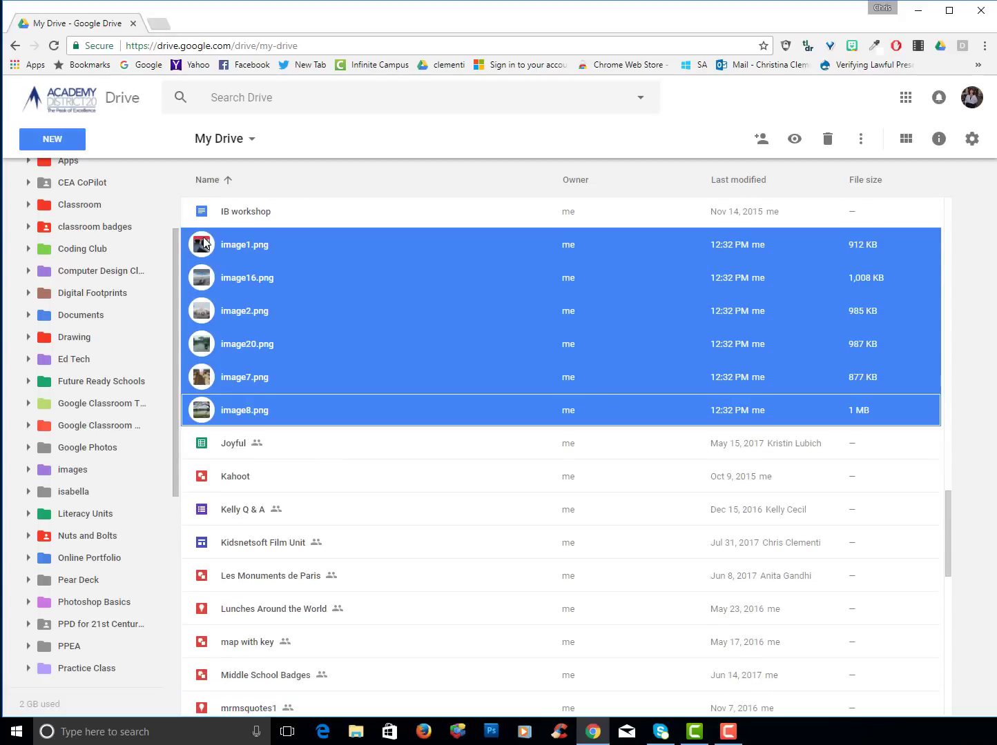
left_click_drag(245, 410, 83, 470)
Move the six selected images into the purple images folder using Move to
left_click(860, 139)
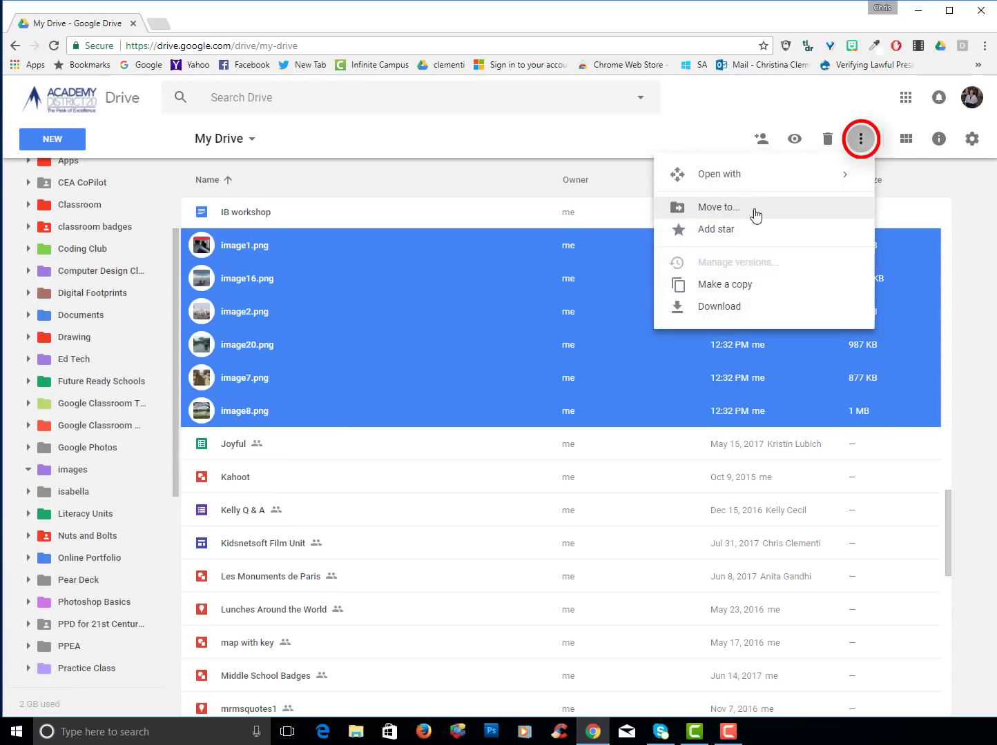
right_click(419, 305)
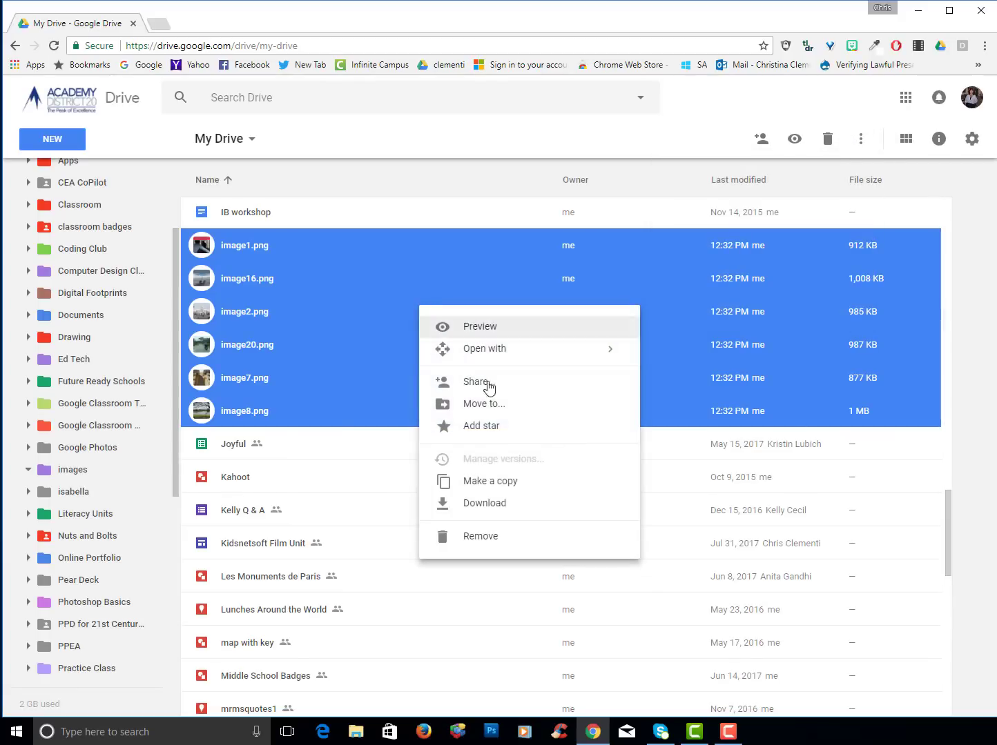
left_click(486, 405)
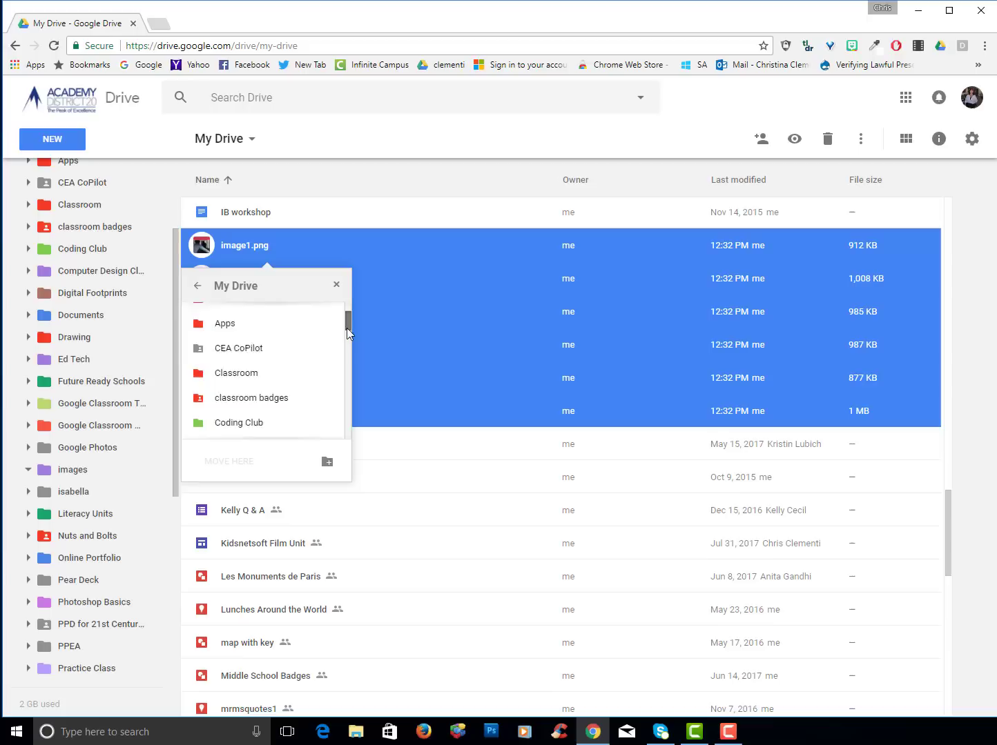
left_click_drag(347, 319, 346, 363)
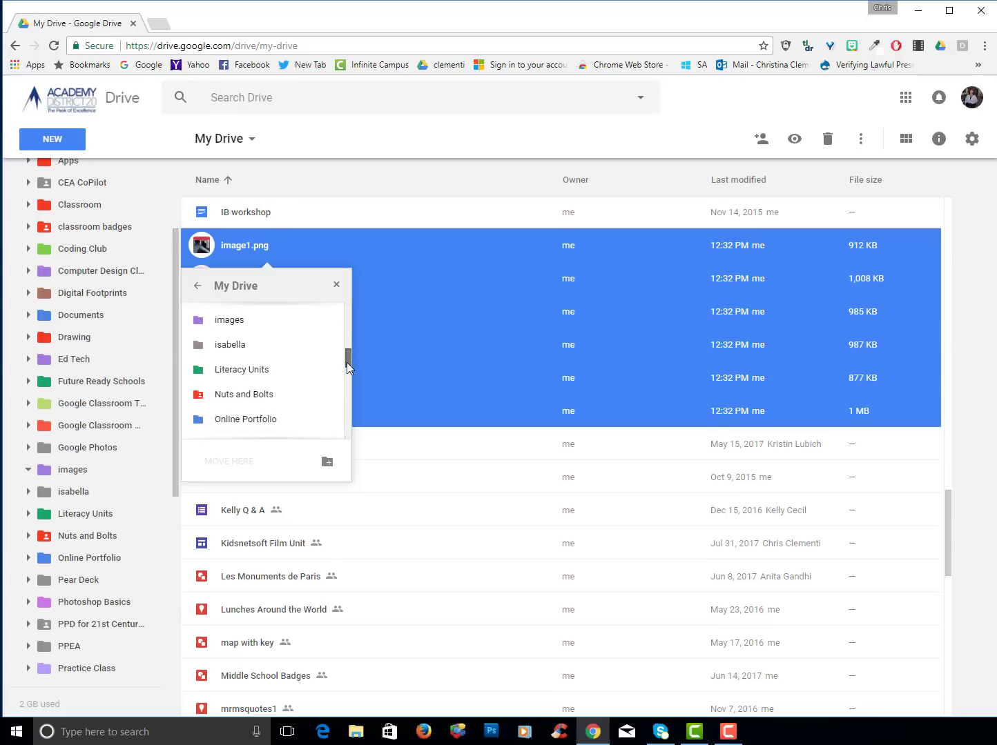
double_click(223, 320)
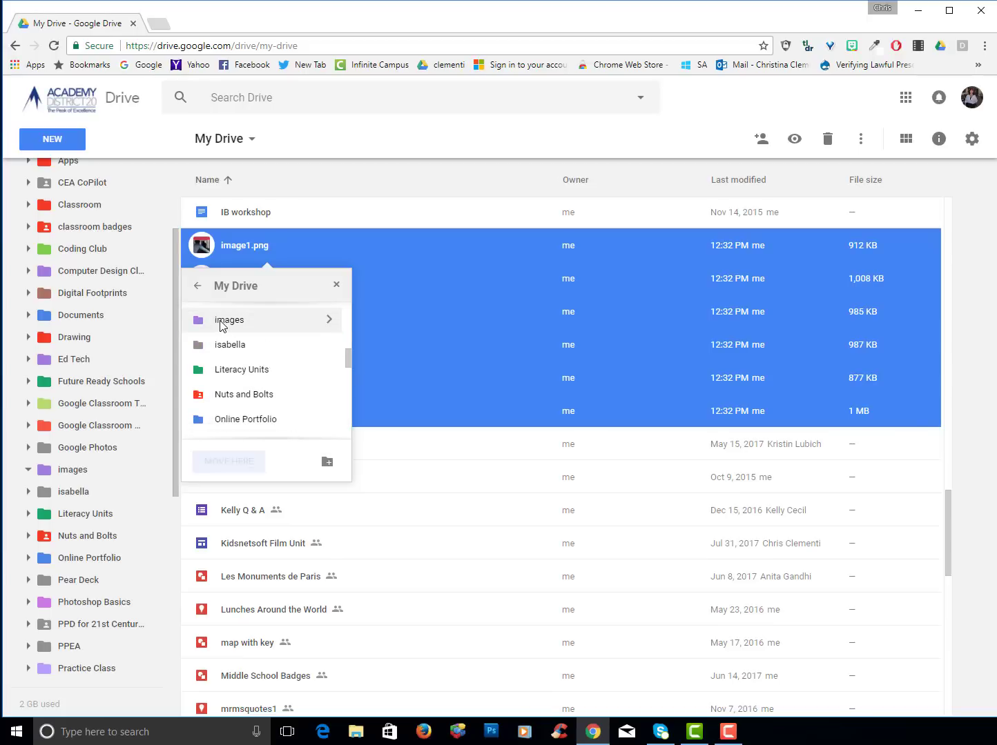
left_click(228, 461)
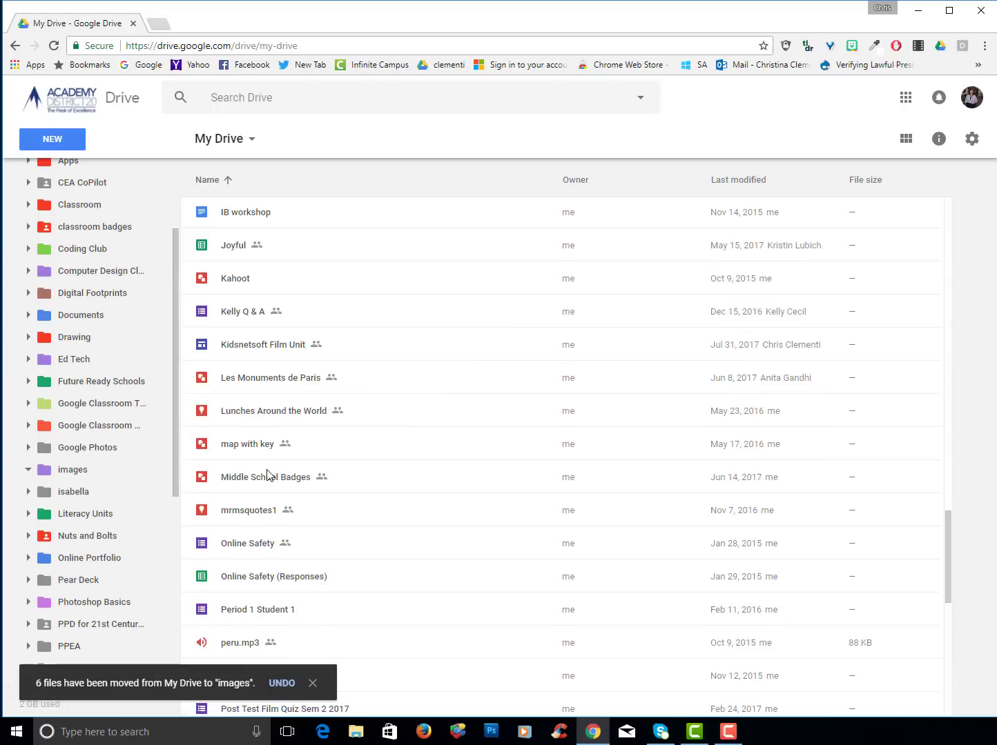
Switch My Drive to grid view and start selecting the Q & A survey forms
scroll(966, 190, "up", 3)
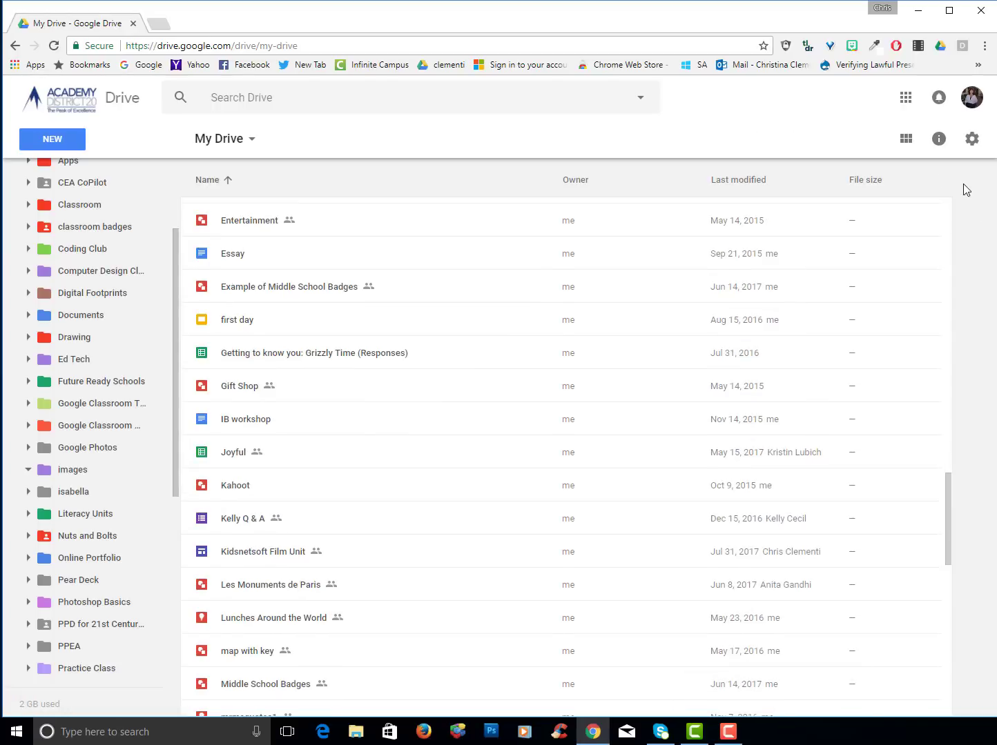
left_click(910, 143)
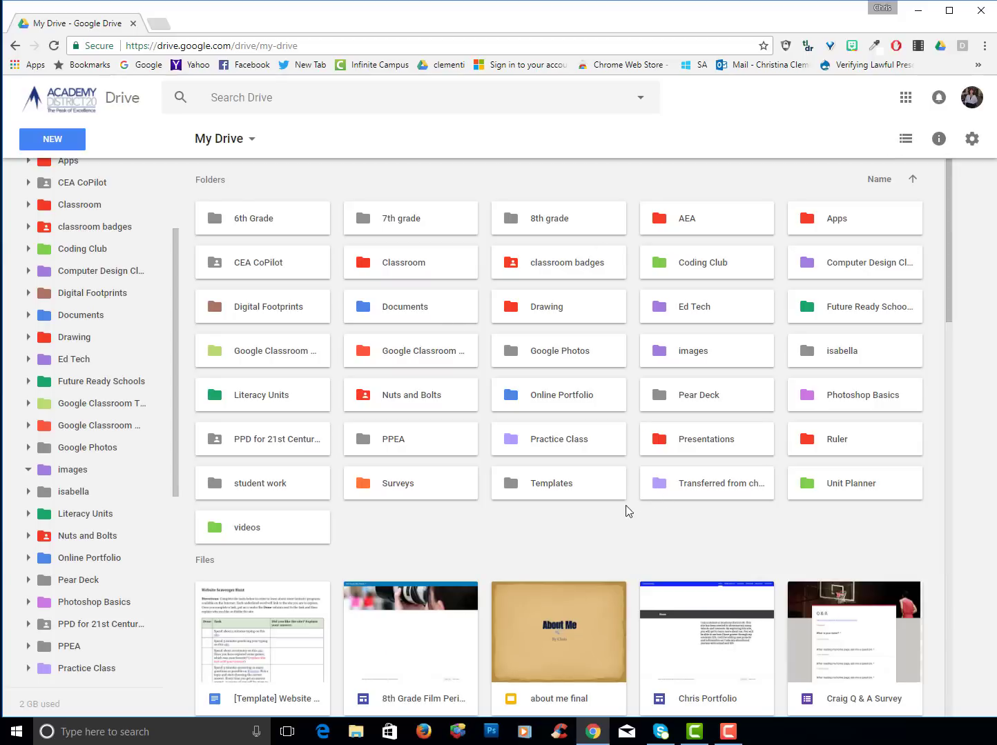
left_click(376, 486)
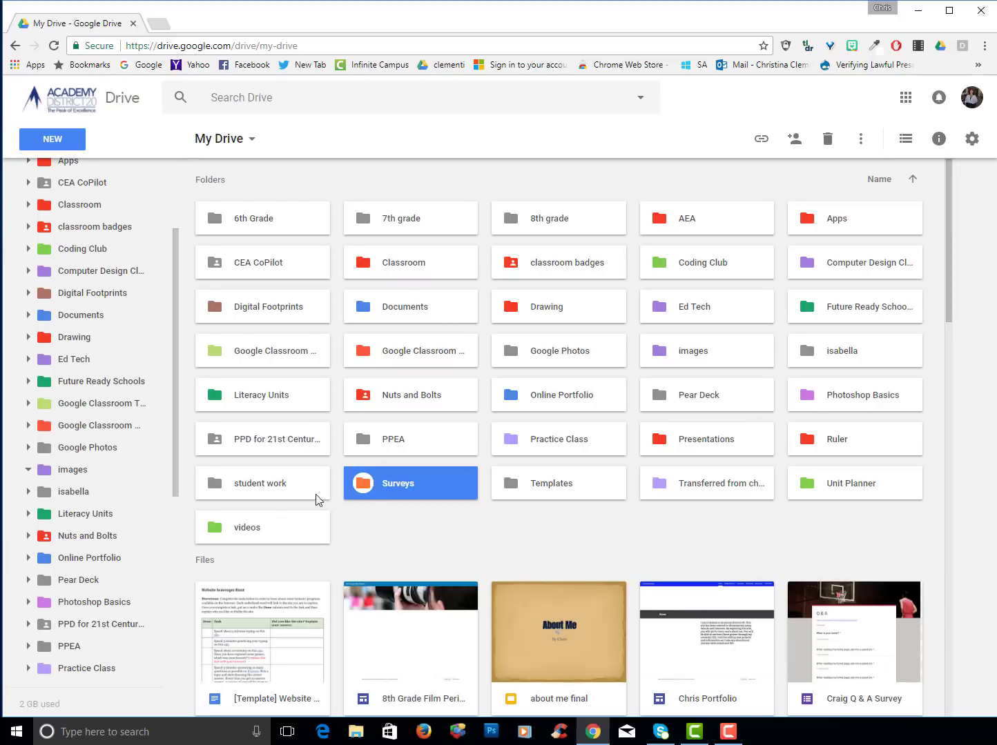
scroll(805, 426, "down", 4)
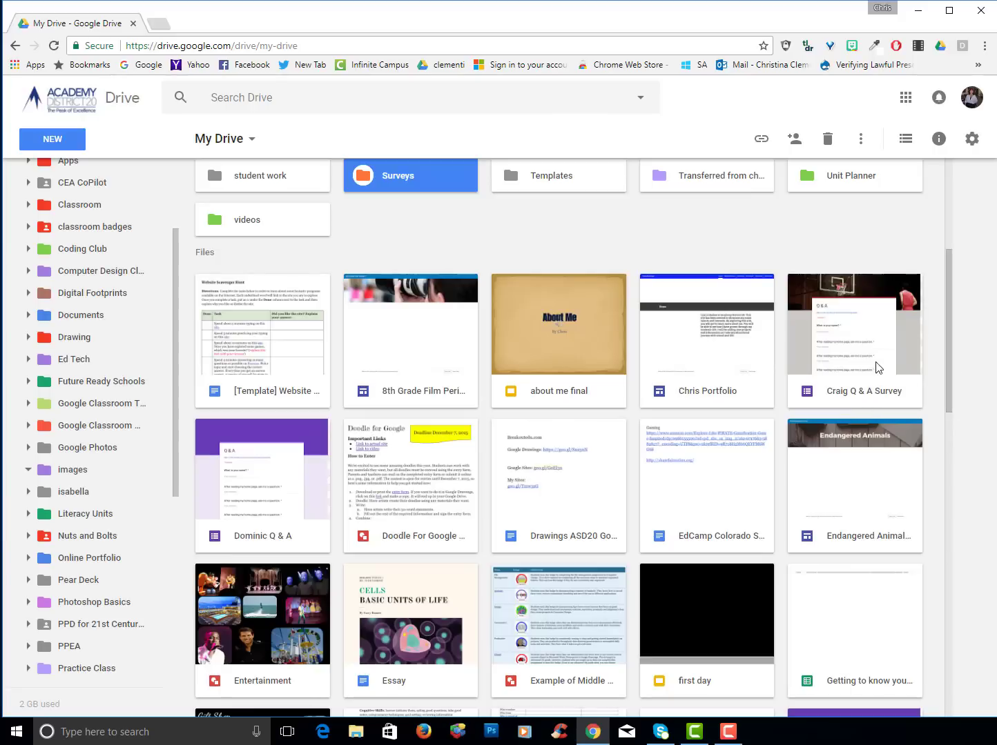
left_click(858, 318)
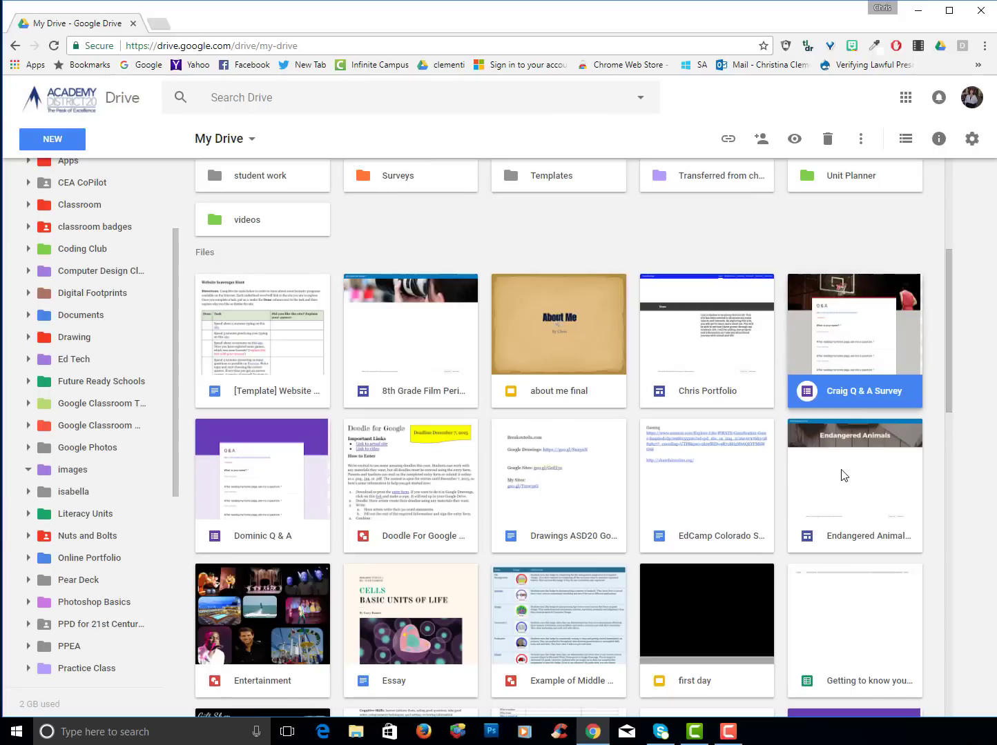
left_click(225, 498, "ctrl")
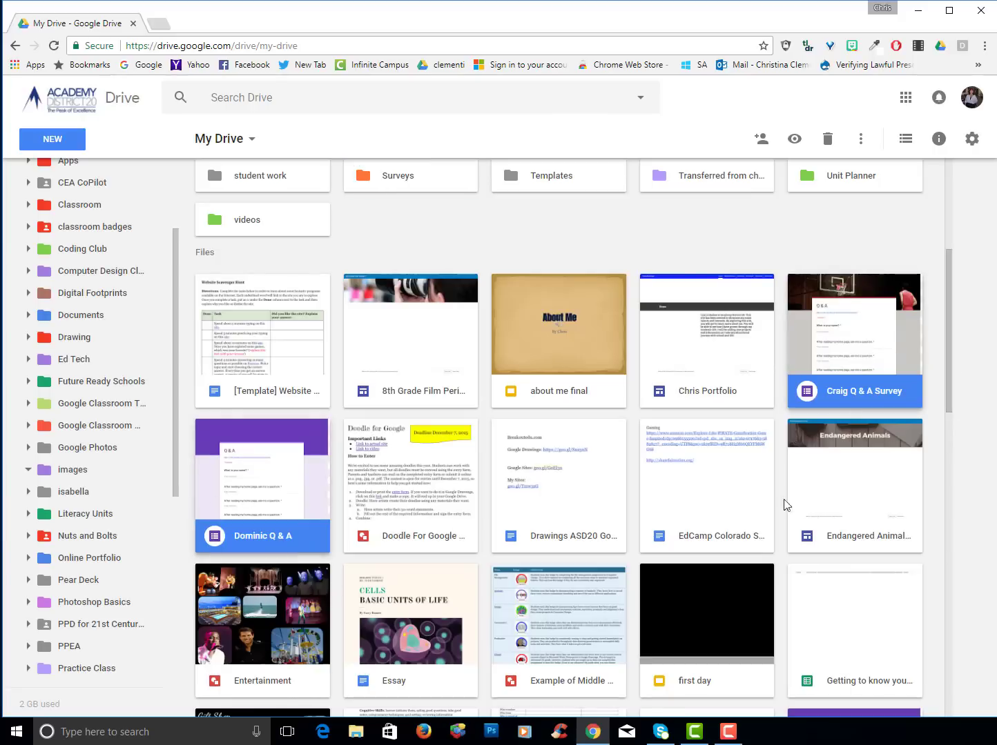
Add Social Networks Grade 7, Social Networks Grade 8, Test and Vote forms to the selection
left_click_drag(947, 381, 954, 440)
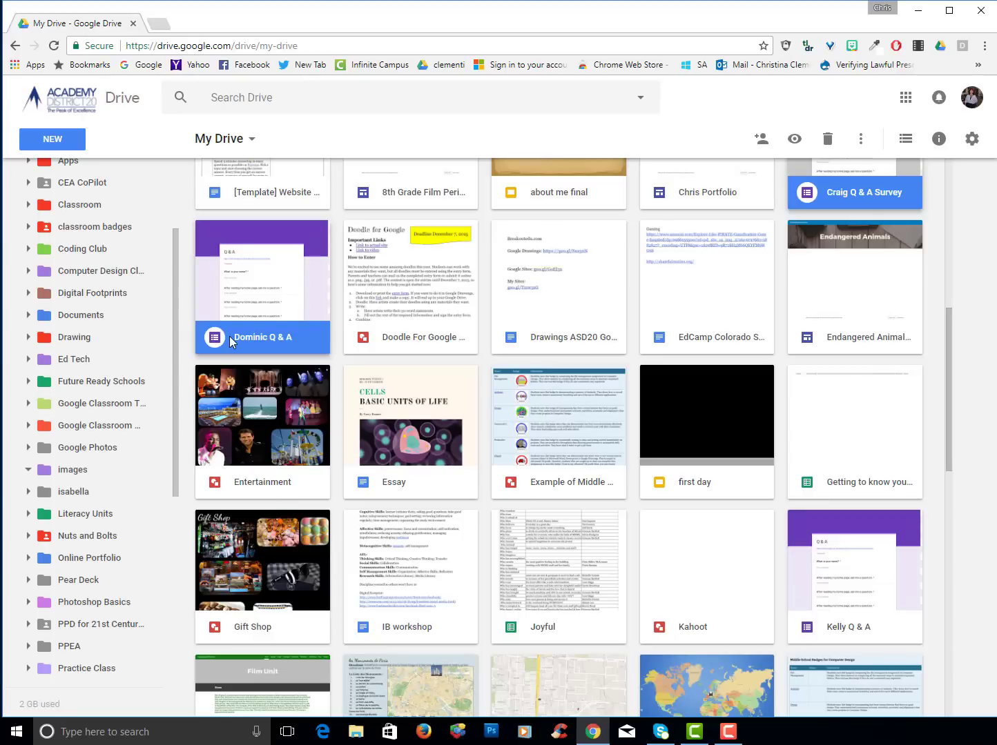
scroll(817, 603, "down", 10)
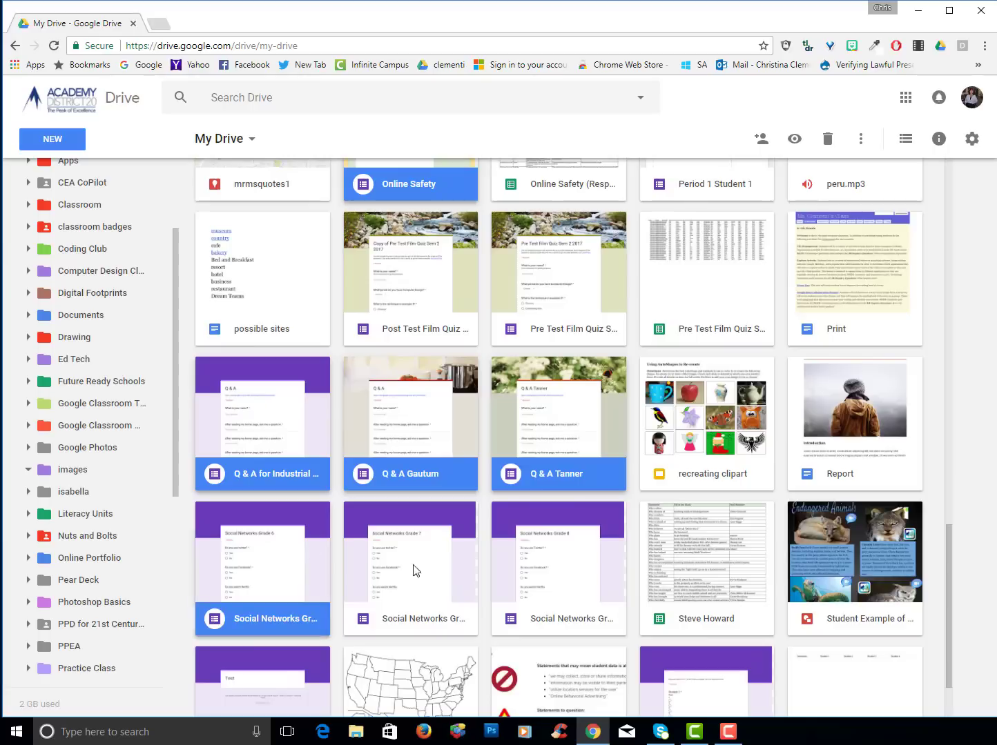
left_click(412, 572, "ctrl")
left_click(526, 588, "ctrl")
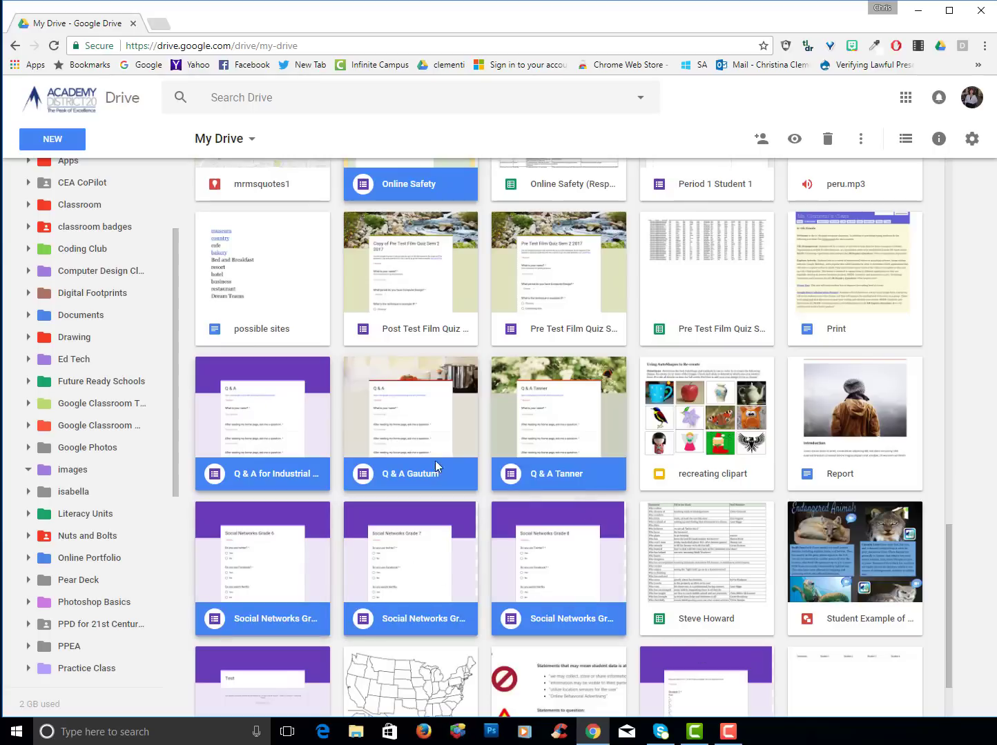
left_click_drag(949, 554, 944, 624)
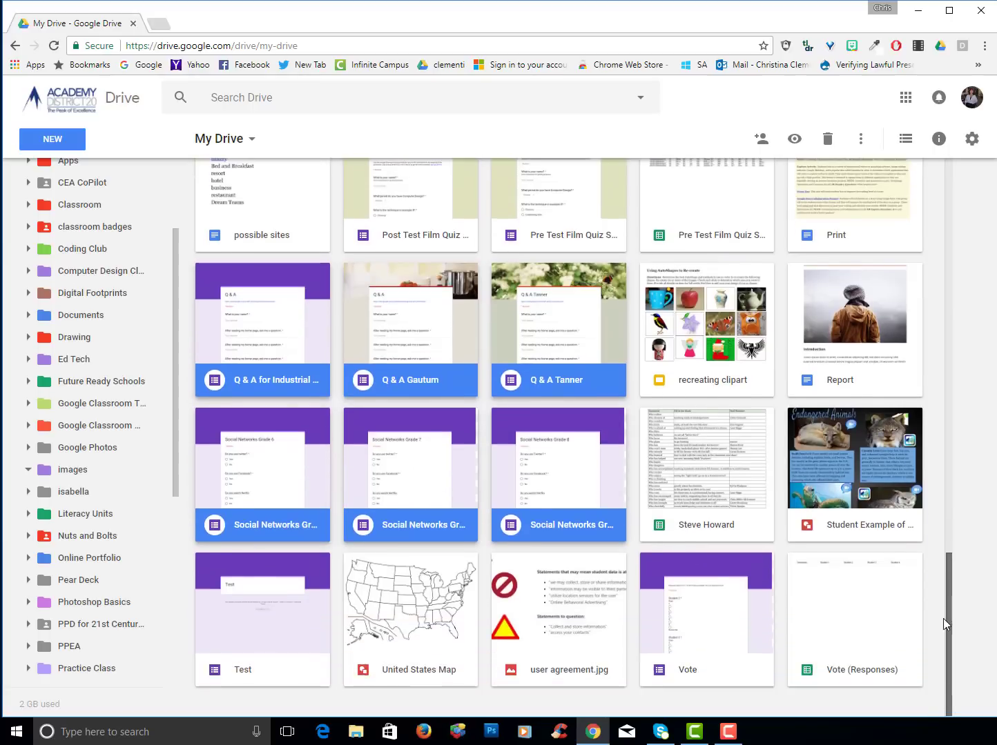
left_click(328, 636, "ctrl")
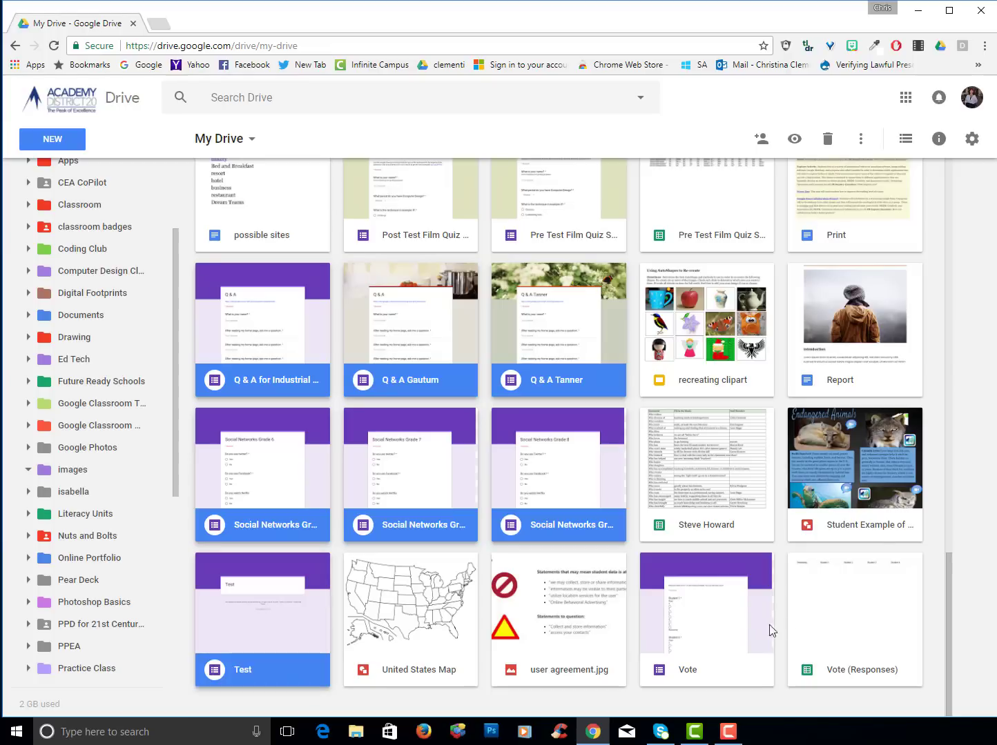
left_click(733, 621, "ctrl")
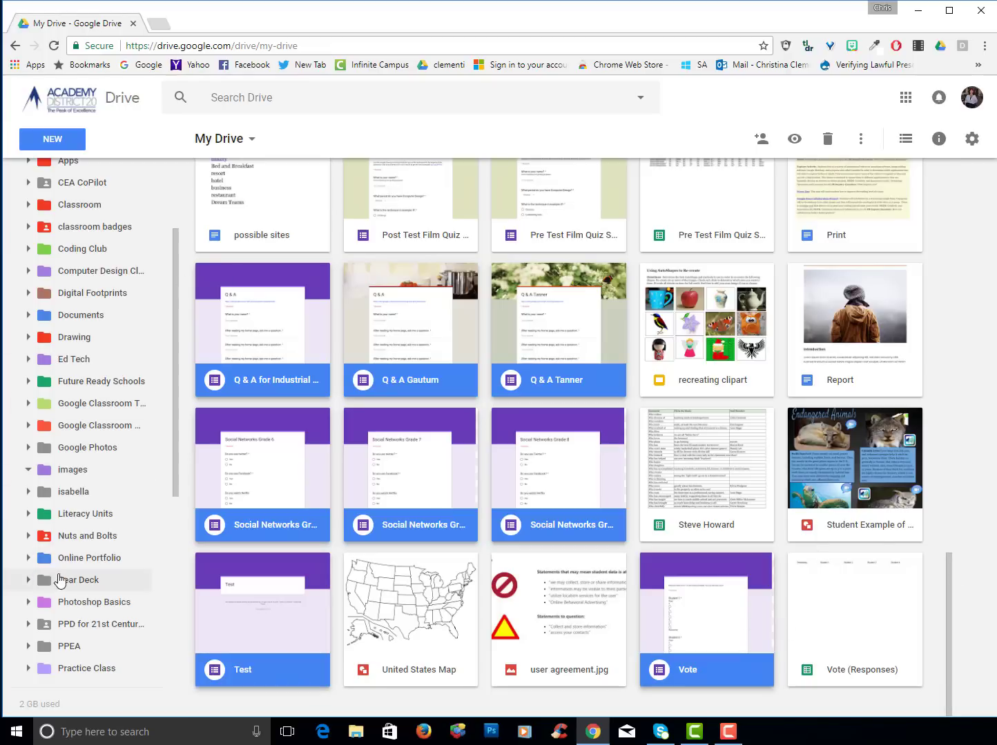
Move the twelve selected forms into the Surveys folder
right_click(243, 329)
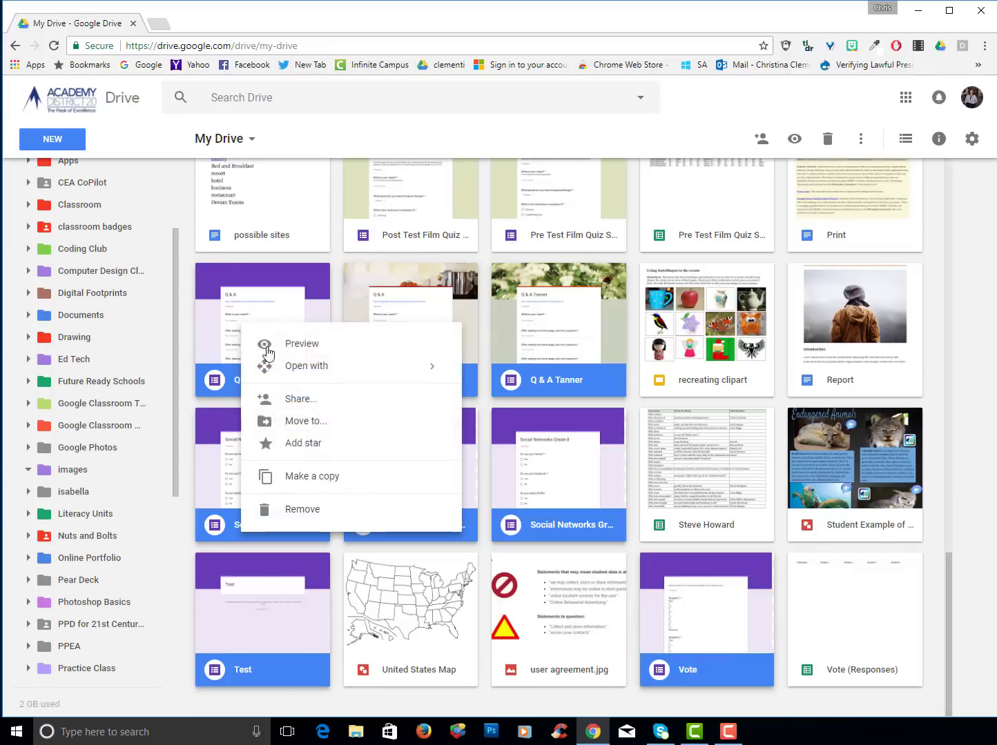
left_click(437, 423)
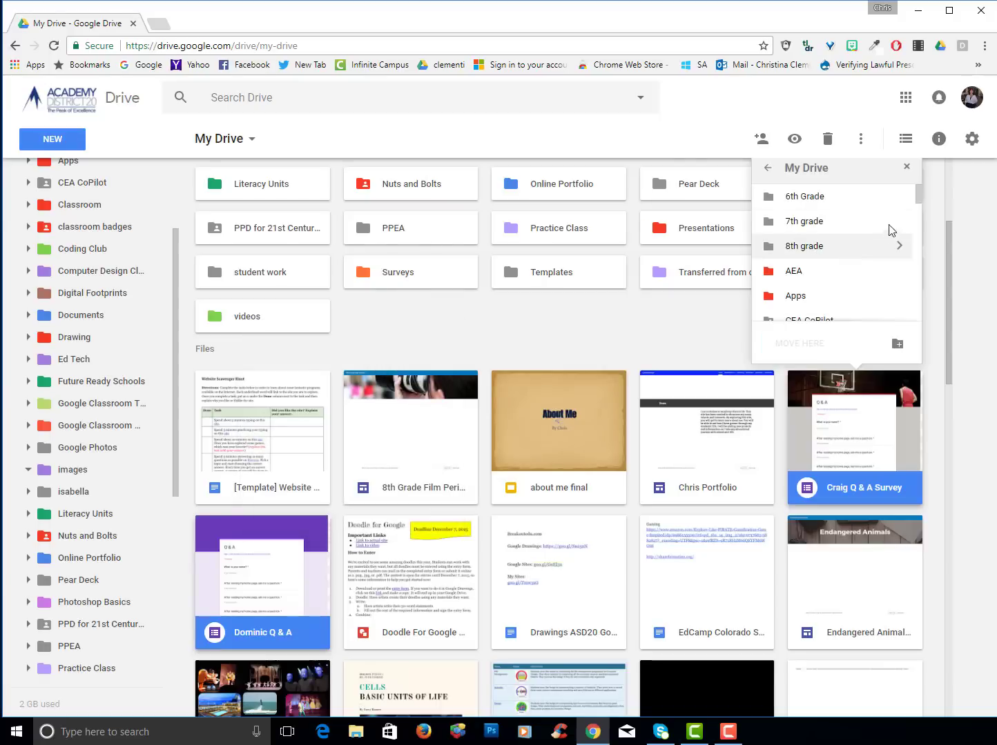
left_click_drag(918, 199, 918, 232)
double_click(862, 301)
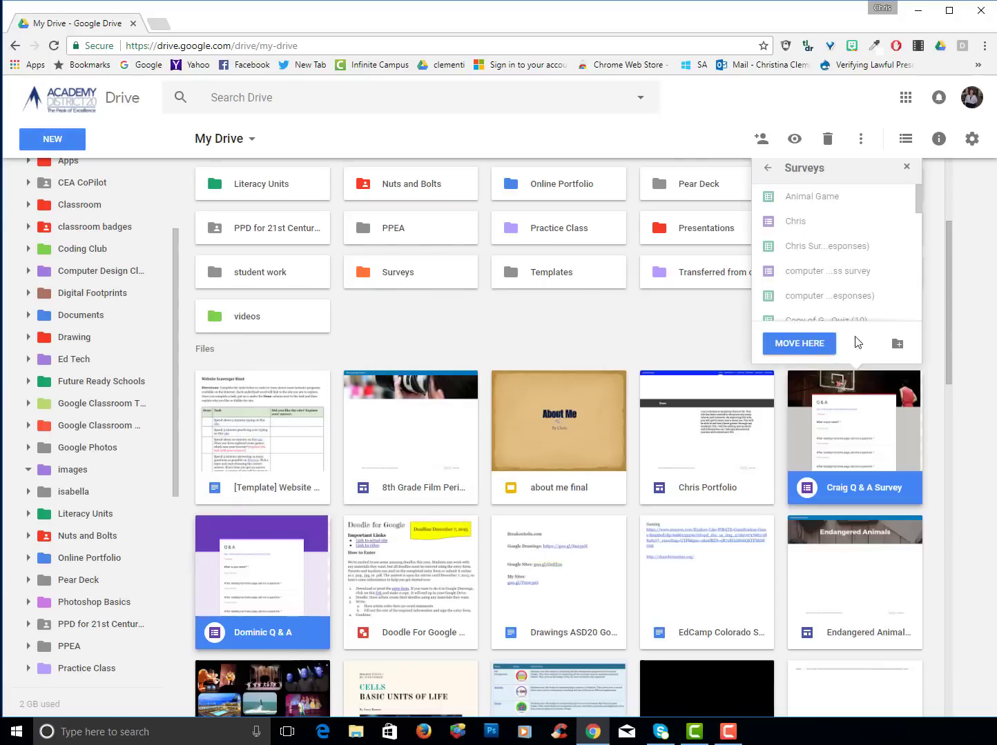
left_click(799, 344)
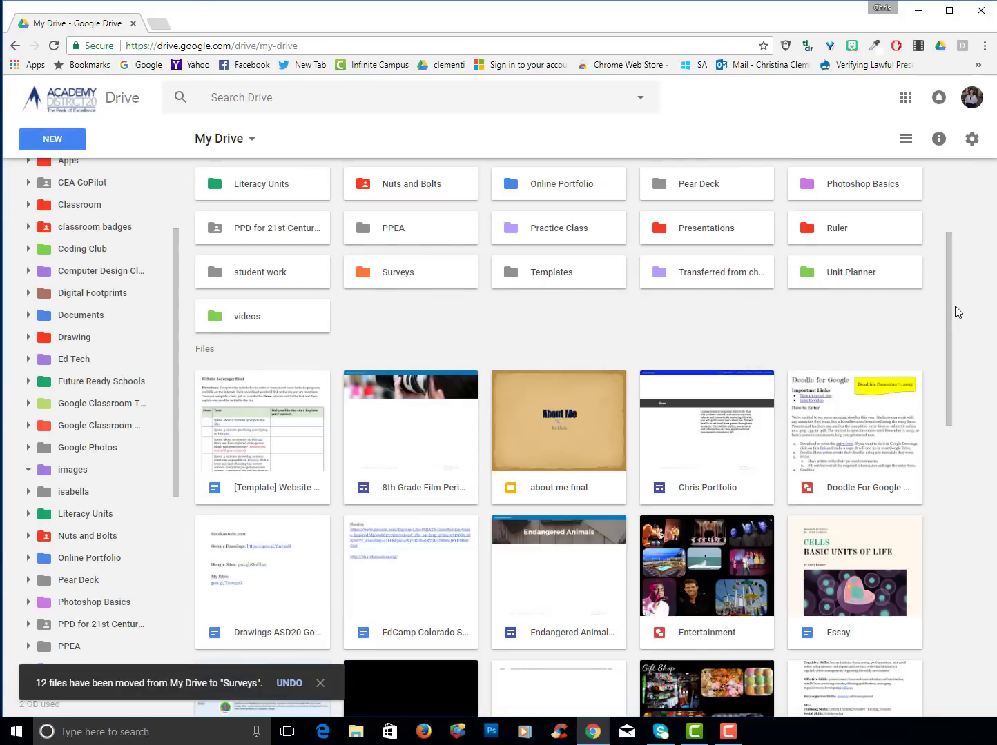
left_click_drag(953, 308, 974, 388)
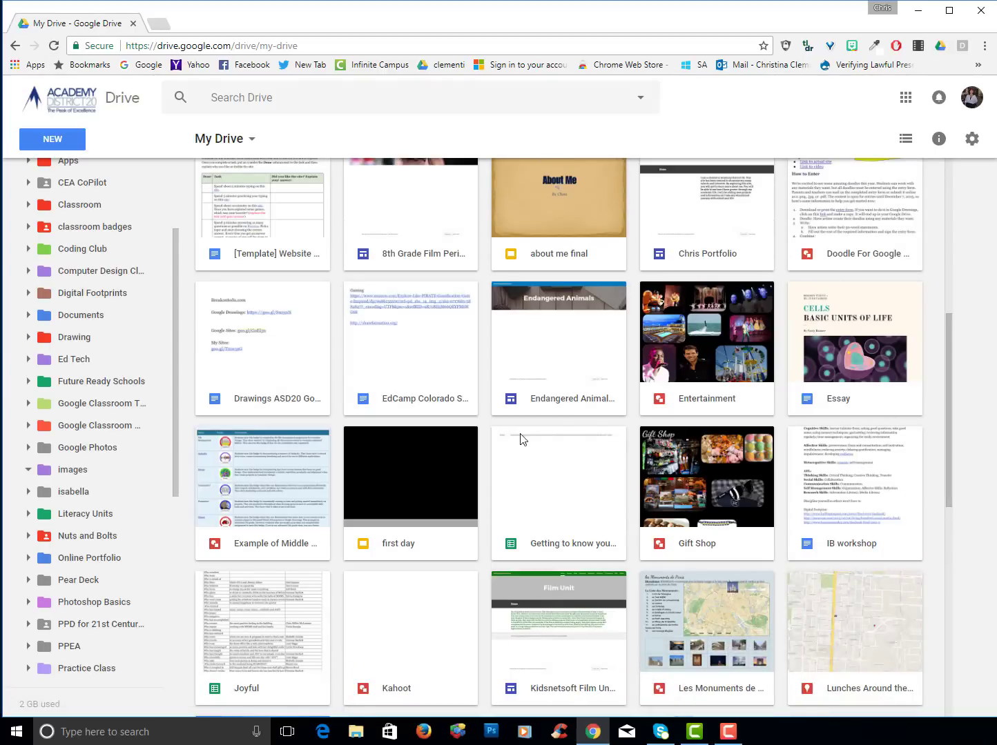
Select Doodle For Google, Entertainment, Gift Shop, Middle School Badges, Kahoot, Les Monuments de Paris and Lunches Around the World
scroll(697, 391, "up", 5)
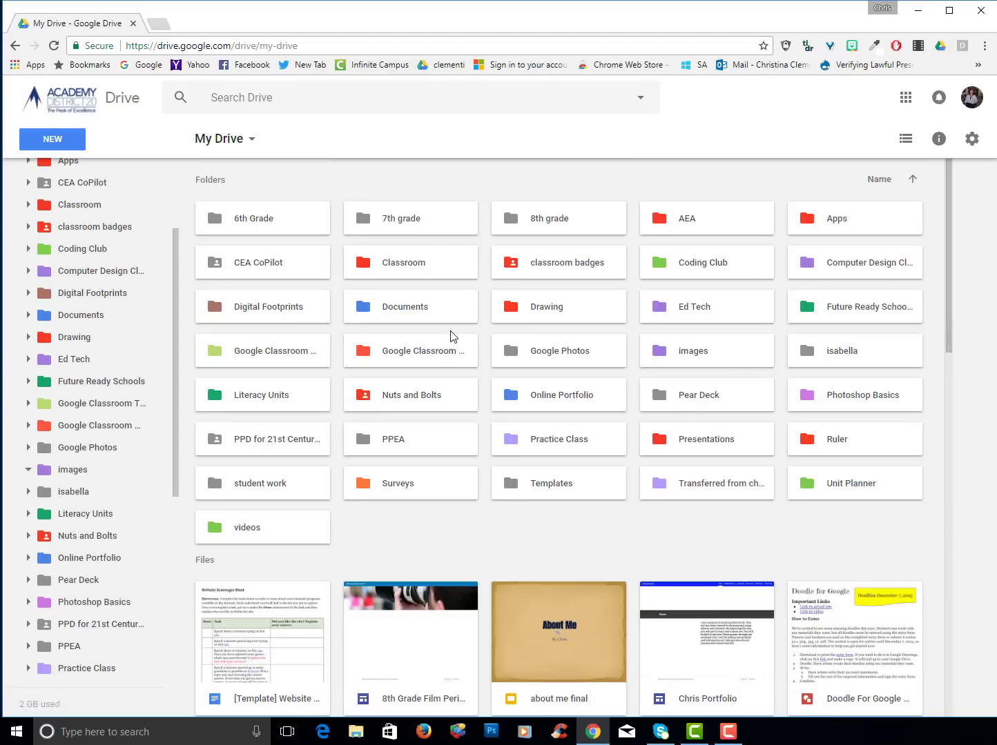
left_click(545, 308)
scroll(541, 376, "down", 5)
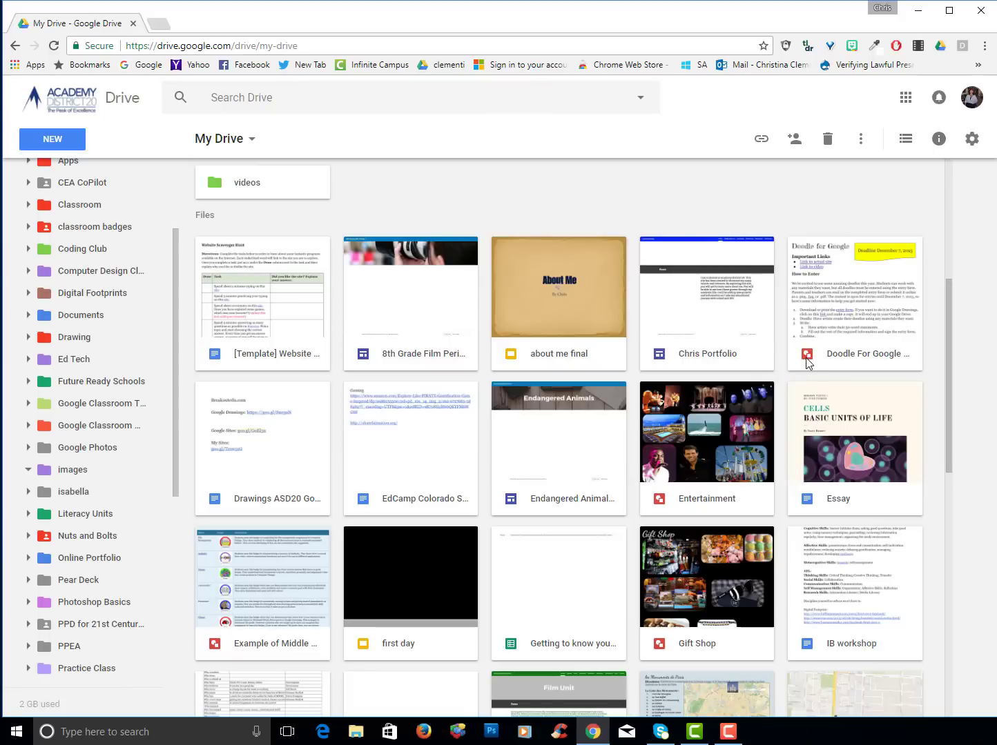
left_click(828, 296)
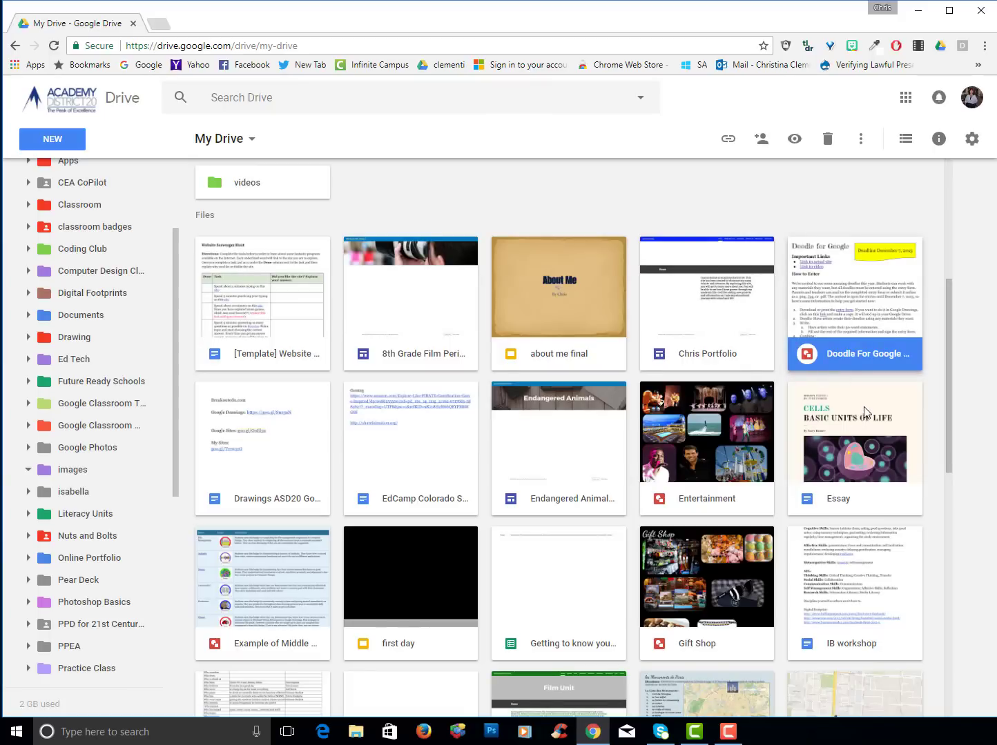
left_click(715, 487, "ctrl")
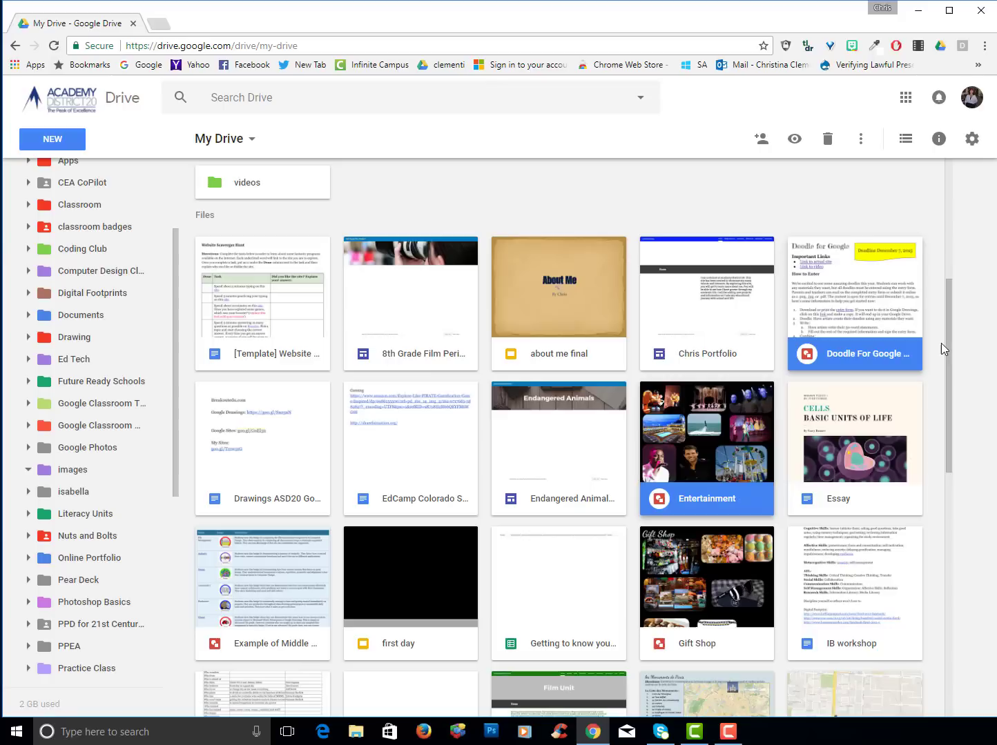
left_click_drag(950, 342, 945, 428)
left_click(752, 429, "ctrl")
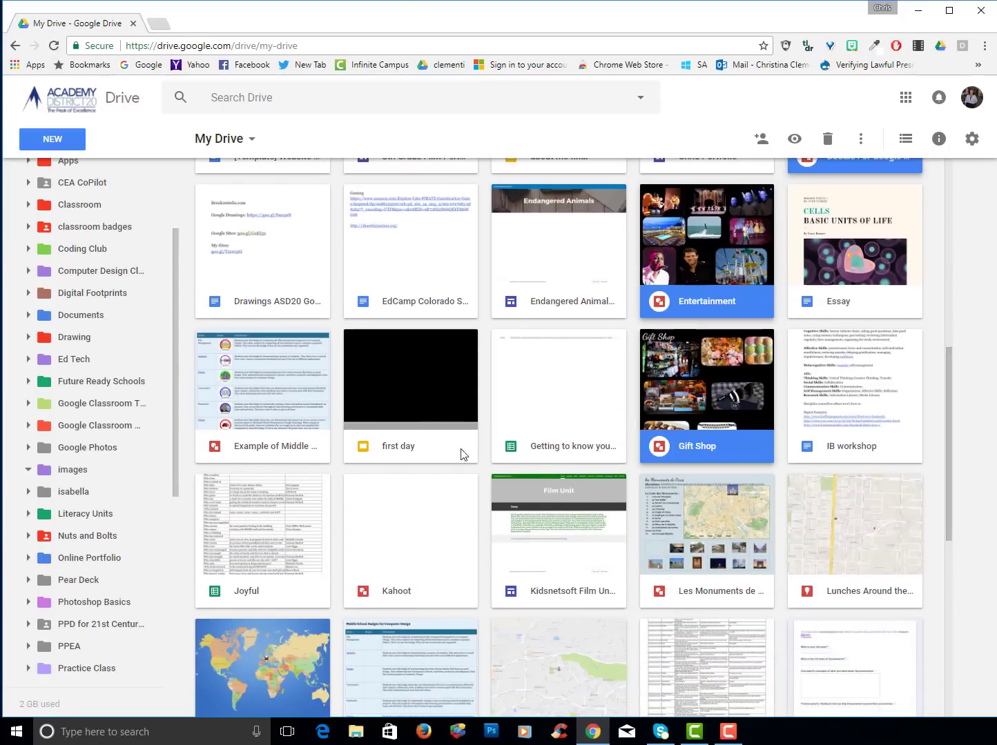
left_click(241, 422, "ctrl")
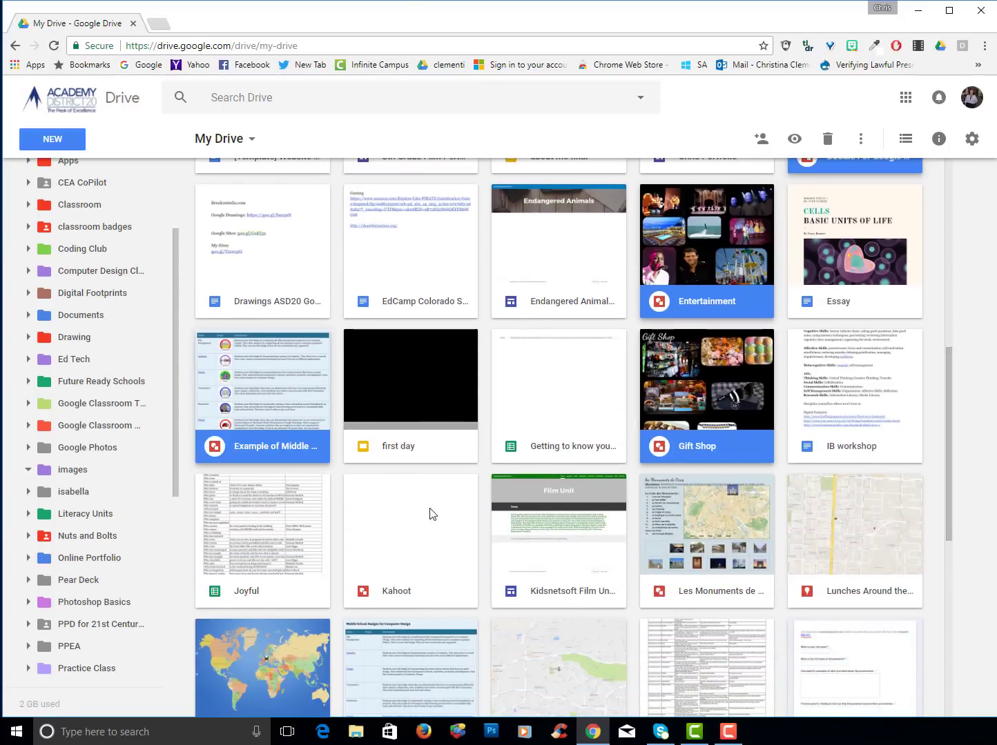
left_click(384, 578, "ctrl")
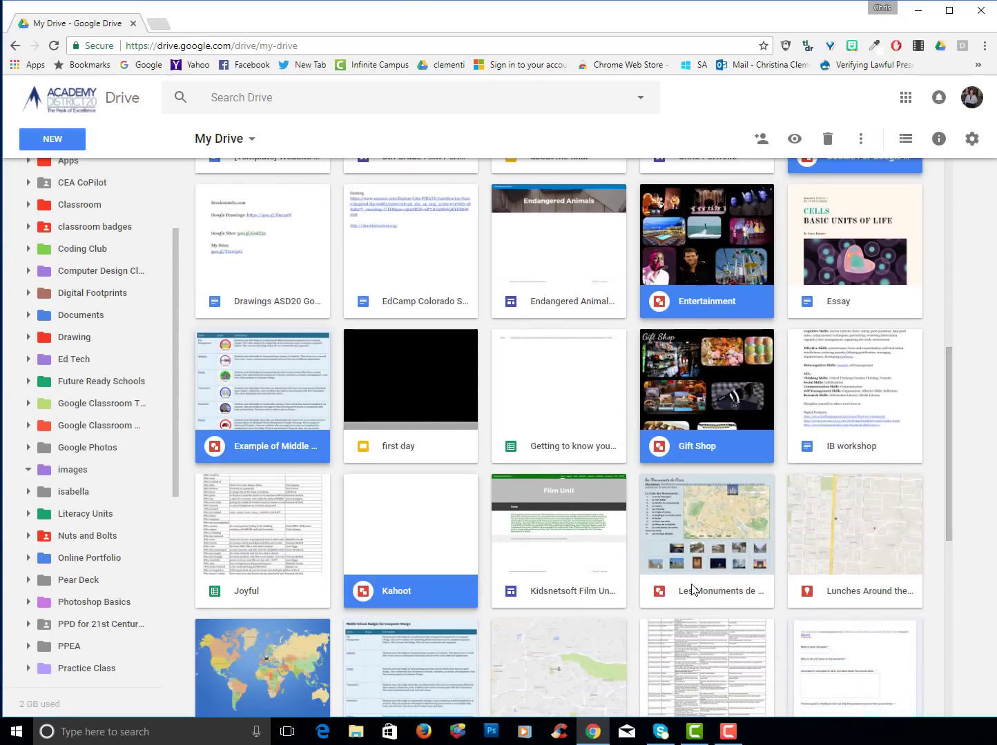
left_click(693, 591, "ctrl")
left_click(881, 561, "ctrl")
Add mrmsquotes1, the badges file, map with key, Student Example, user agreement.jpg and United States Map
scroll(785, 549, "down", 4)
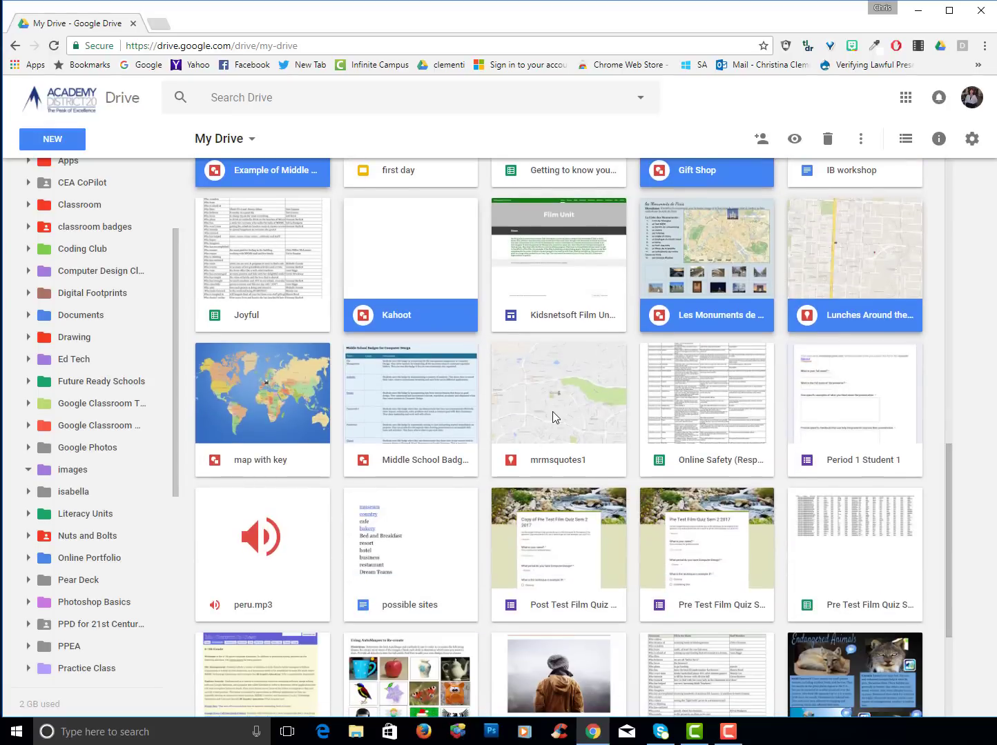
left_click(553, 412, "ctrl")
left_click(408, 421, "ctrl")
left_click(262, 421, "ctrl")
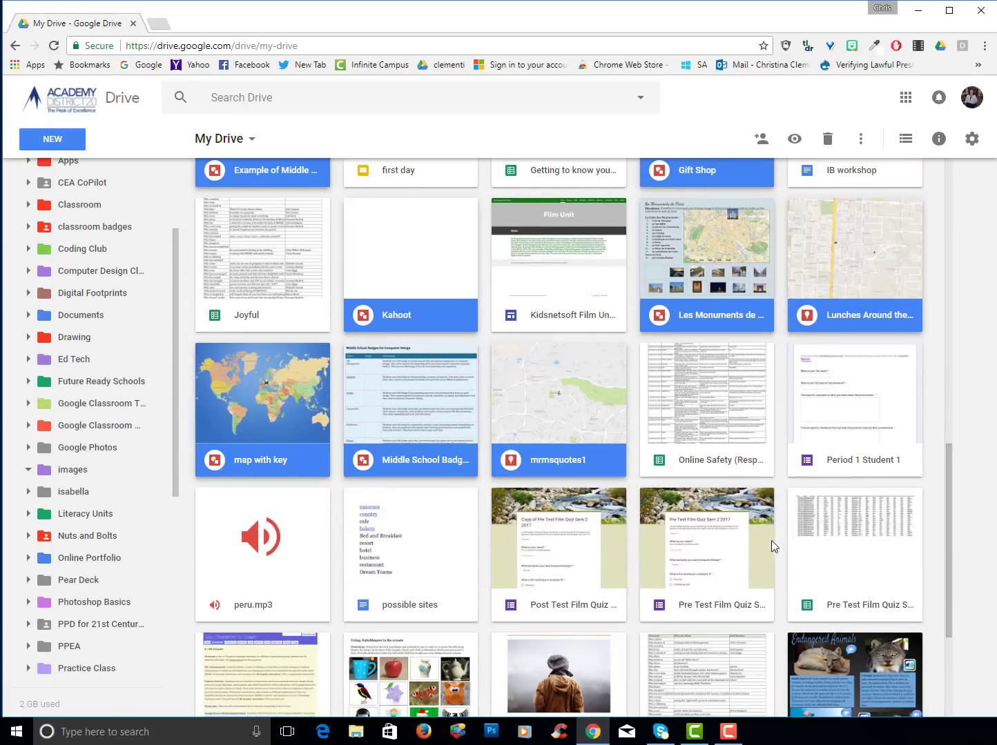
scroll(657, 472, "down", 2)
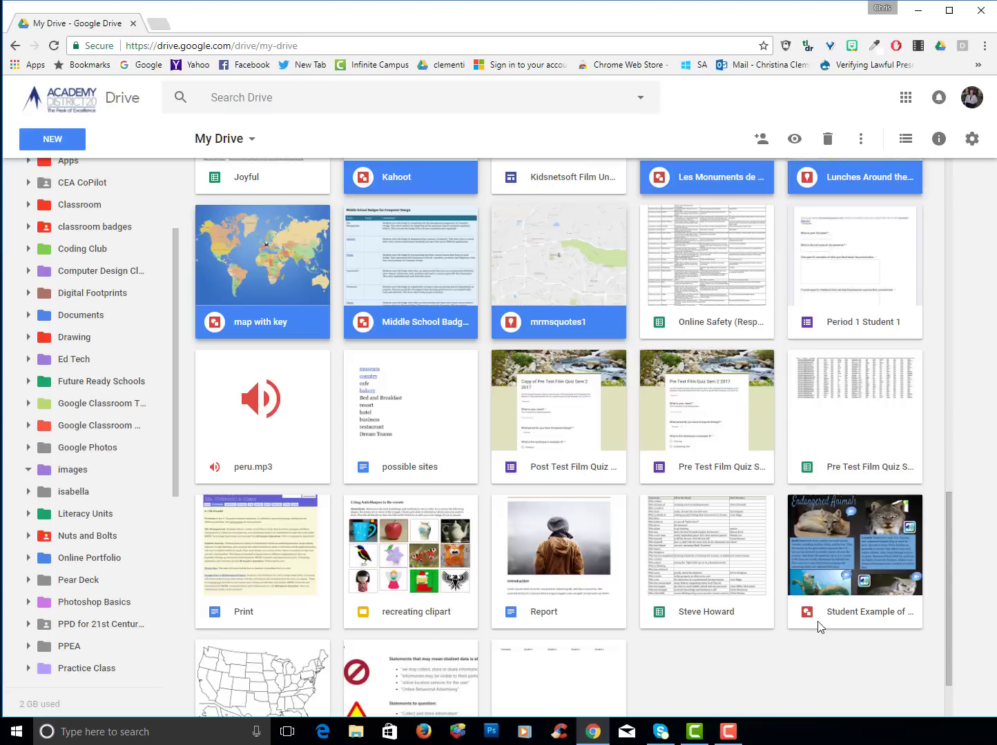
left_click(837, 592, "ctrl")
scroll(668, 657, "down", 1)
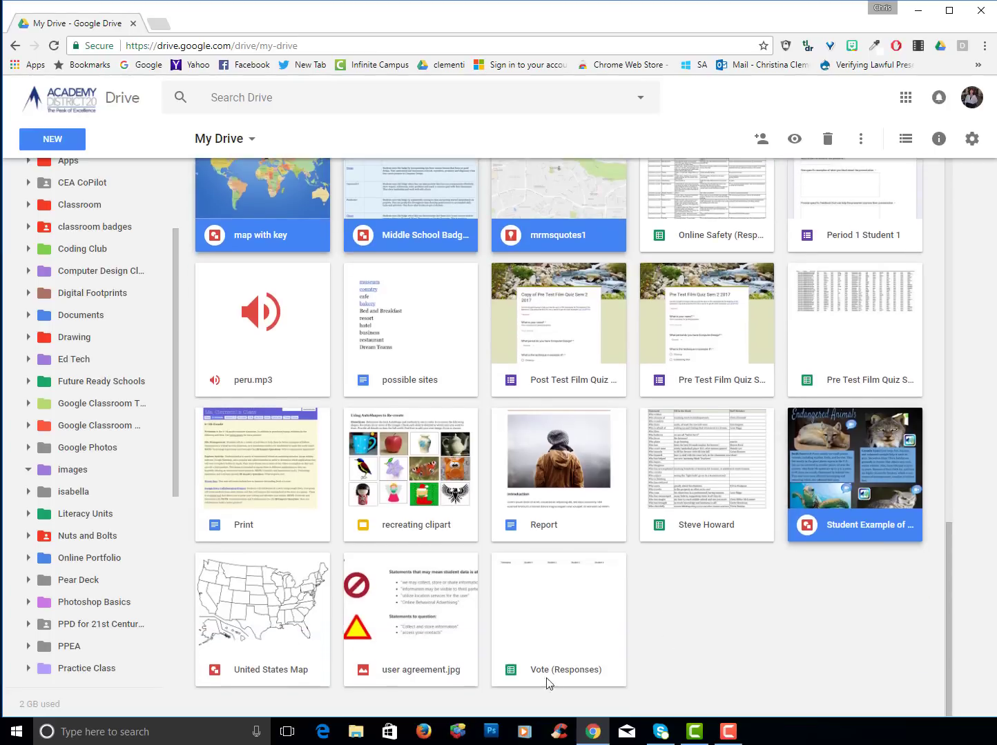
left_click(424, 664, "ctrl")
left_click(325, 645, "ctrl")
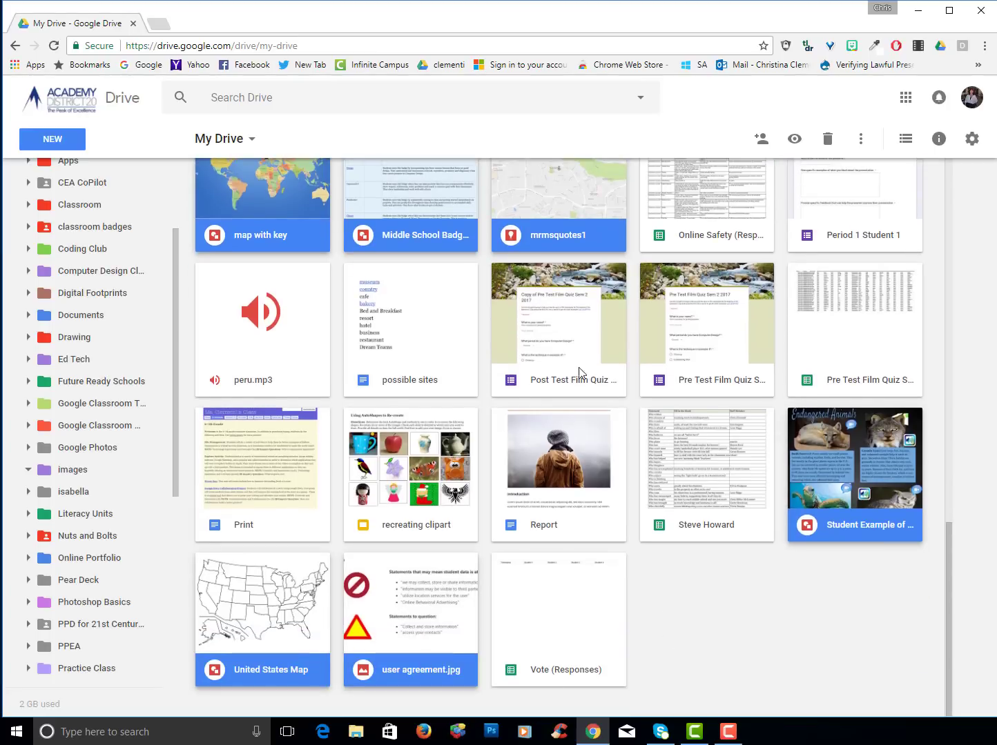
Move the thirteen selected files into the Drawing folder
right_click(550, 210)
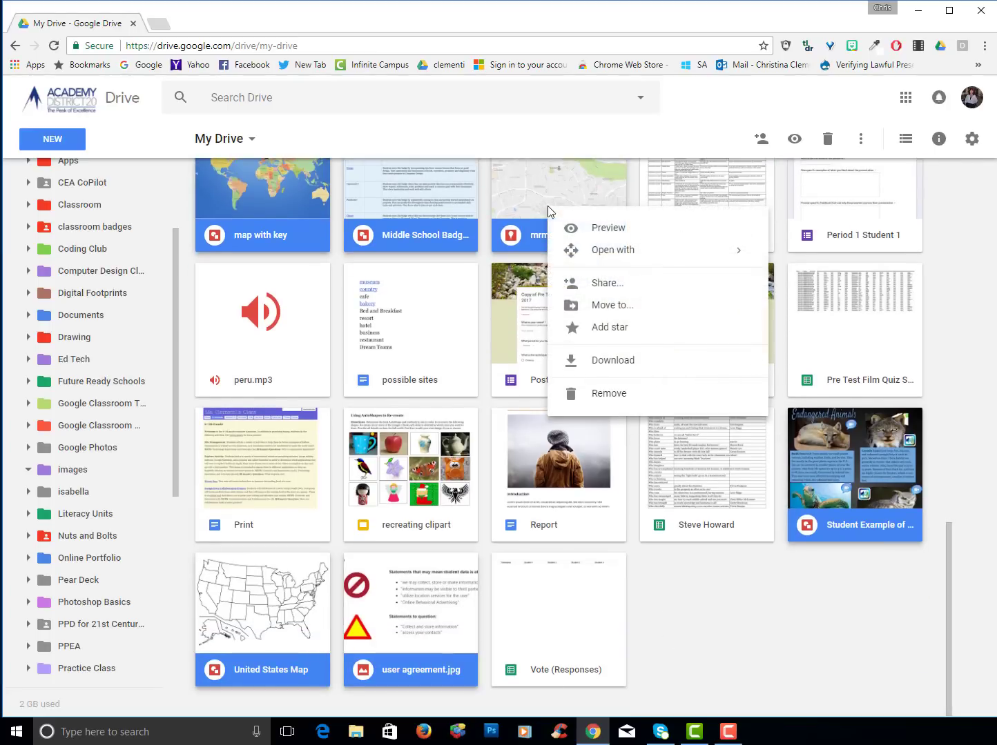
left_click(605, 307)
left_click_drag(920, 203, 917, 215)
double_click(815, 307)
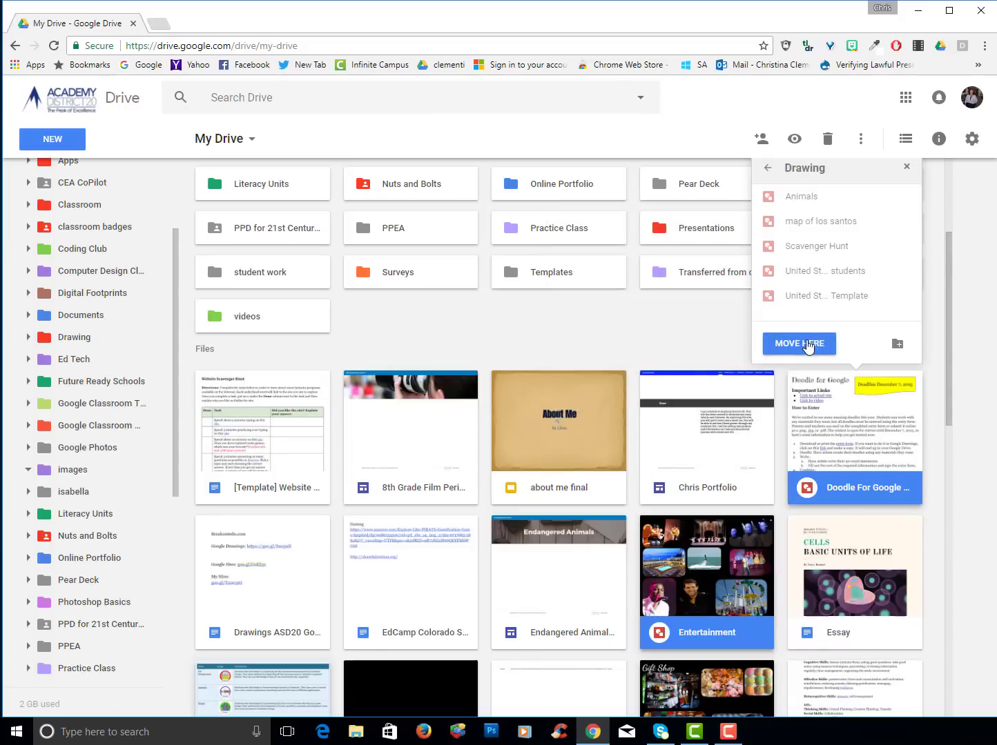
left_click(800, 348)
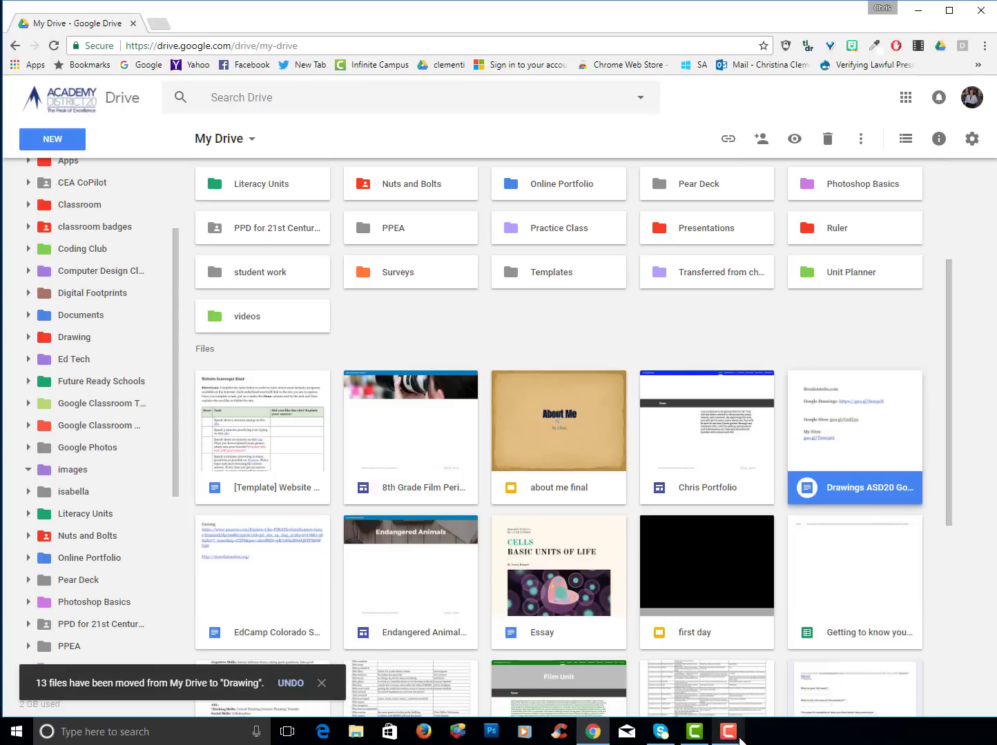
Create a new folder named 'organize' in My Drive
left_click(449, 341)
left_click(33, 139)
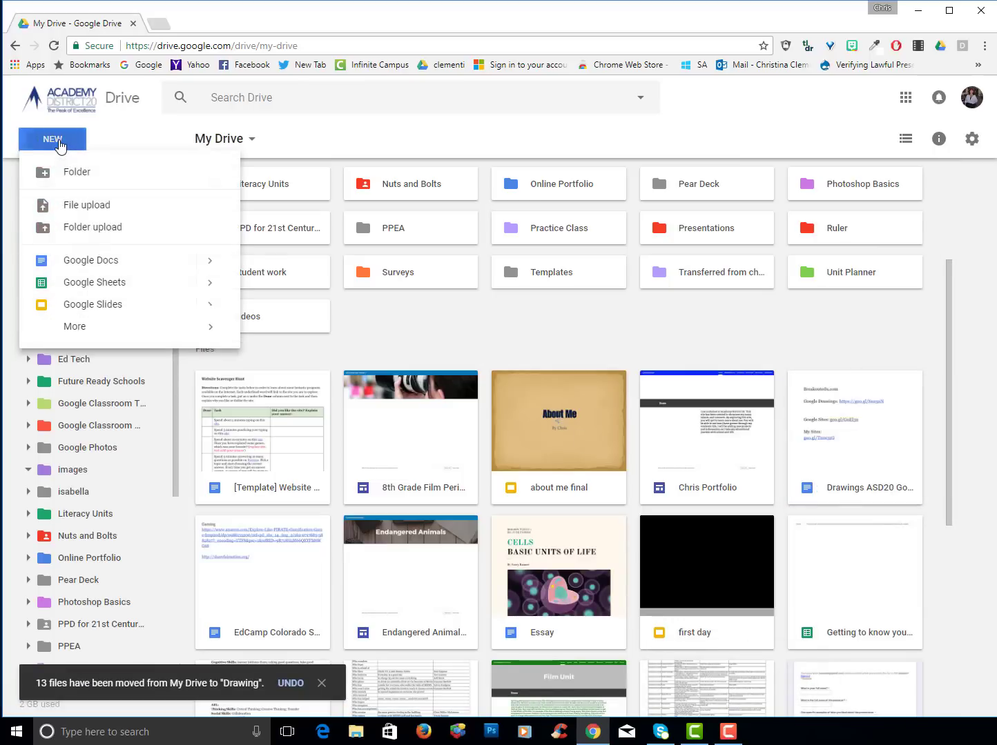
left_click(78, 168)
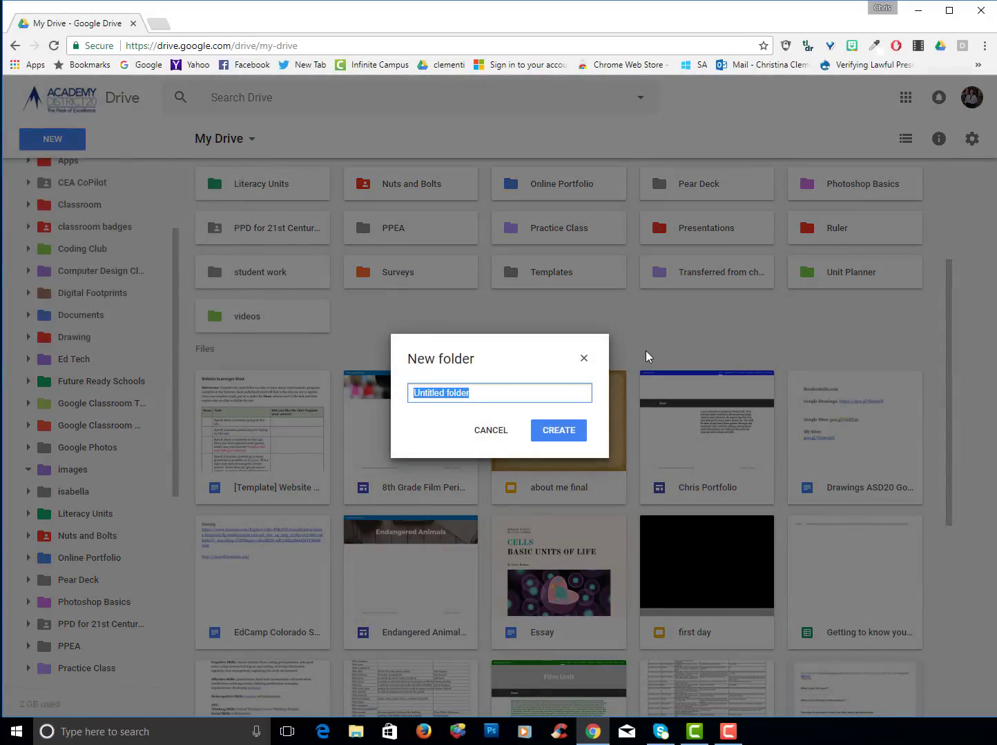
type("orgai")
key("BackSpace")
type("nize")
left_click(542, 429)
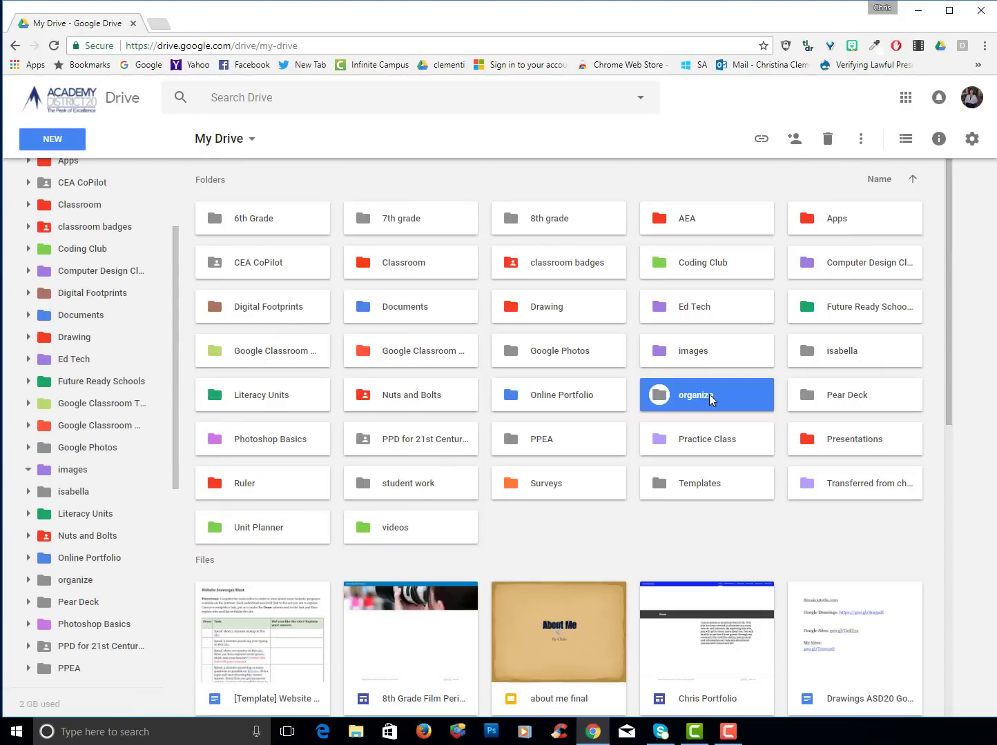
Change the organize folder's color to blue
right_click(710, 396)
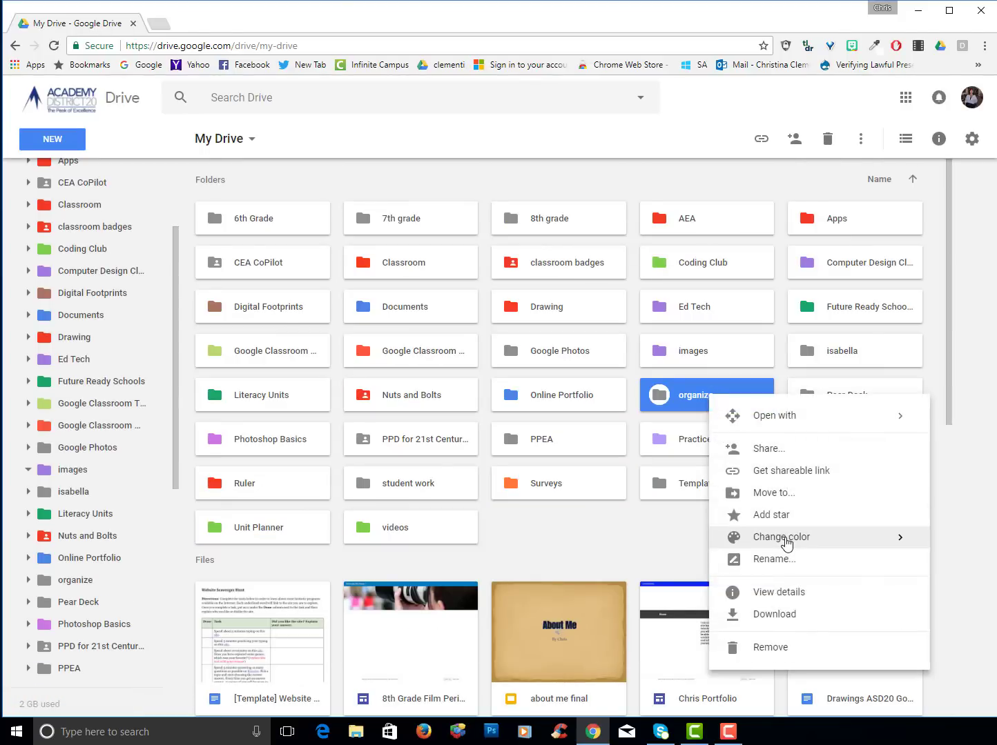
mouse_move(785, 544)
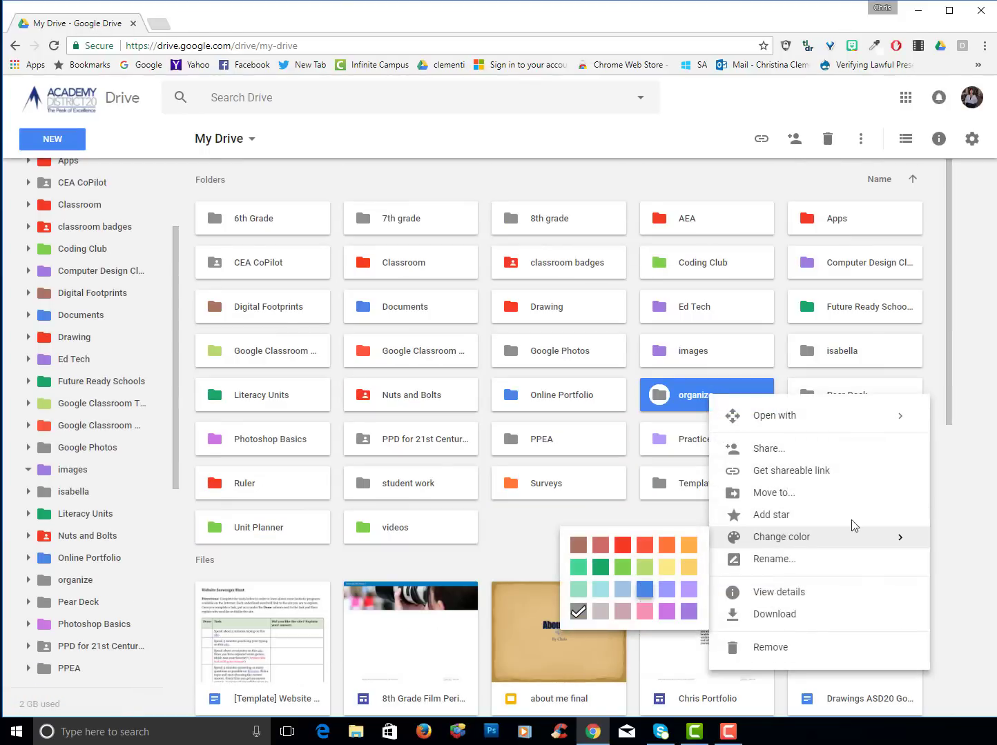
left_click(644, 589)
scroll(709, 545, "down", 2)
Select all 25 loose files, drag them into the organize folder, and open it
left_click(297, 464)
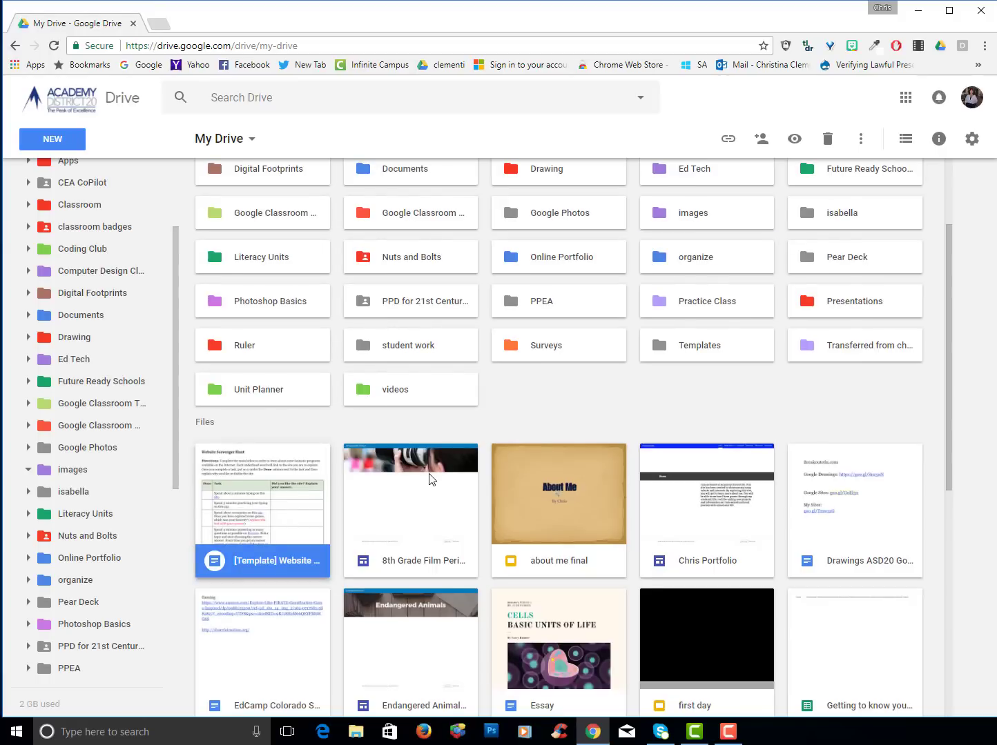
left_click(455, 495, "shift")
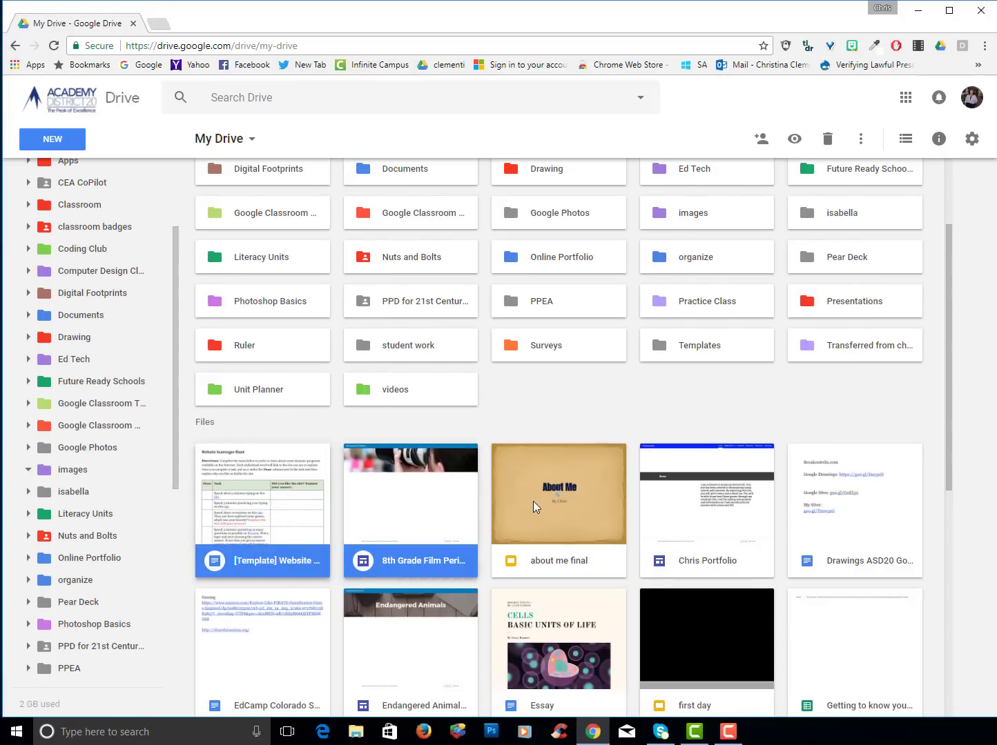
left_click(531, 508)
left_click(673, 507)
key("shift+Left")
key("shift+Left")
key("shift+Left")
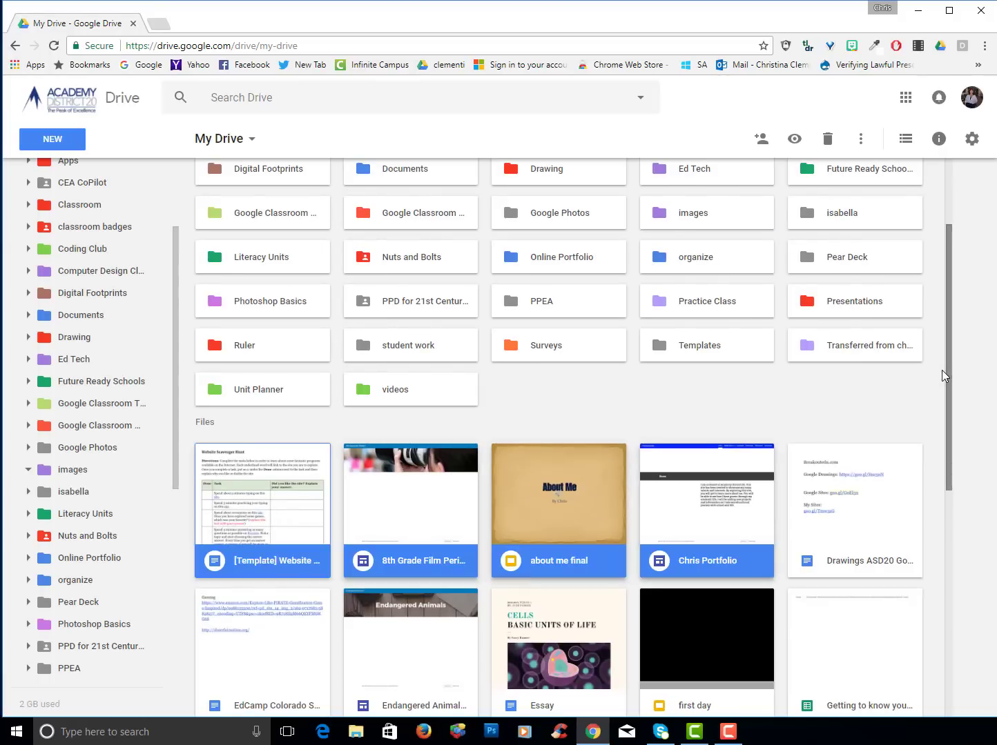
left_click_drag(948, 366, 929, 651)
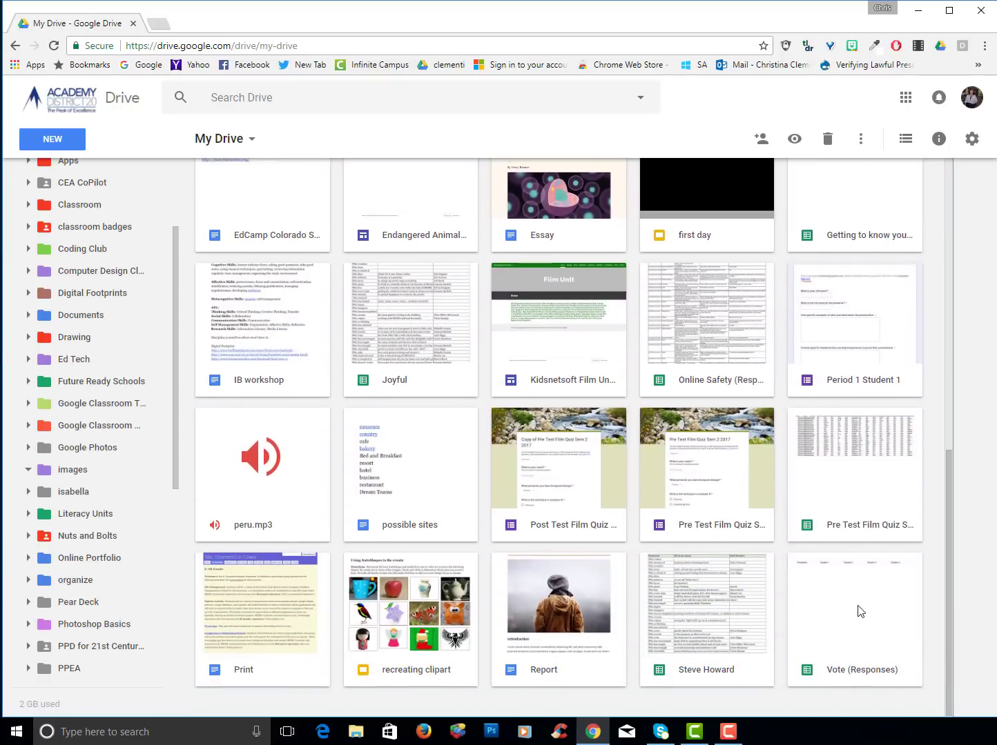
key("ctrl+a")
scroll(499, 539, "up", 8)
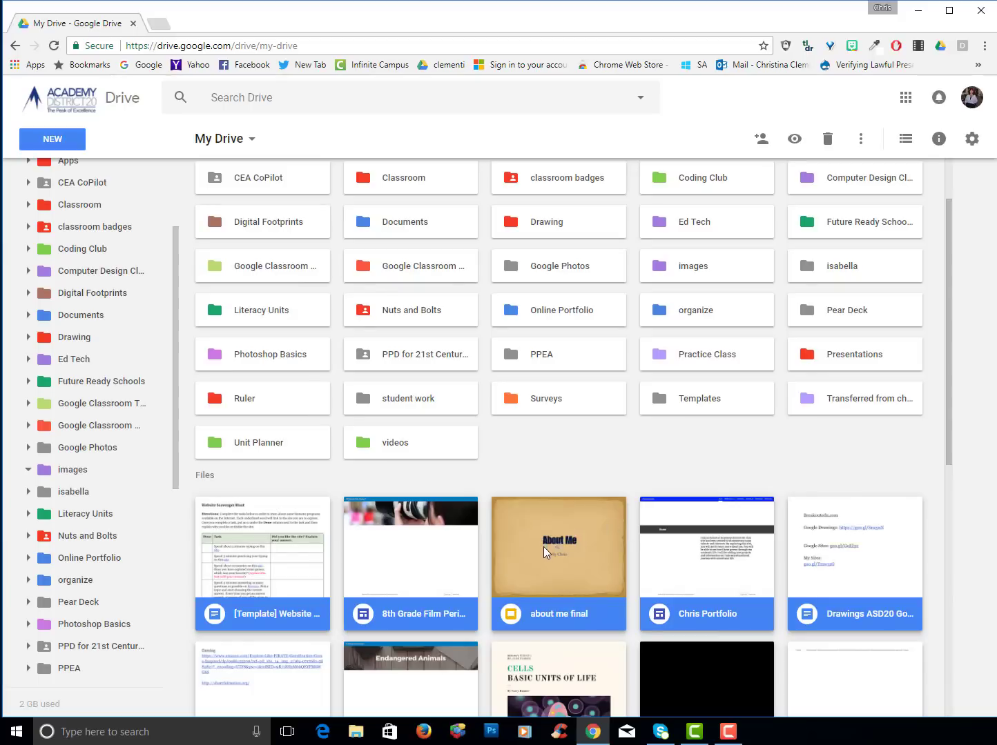
left_click_drag(543, 547, 705, 304)
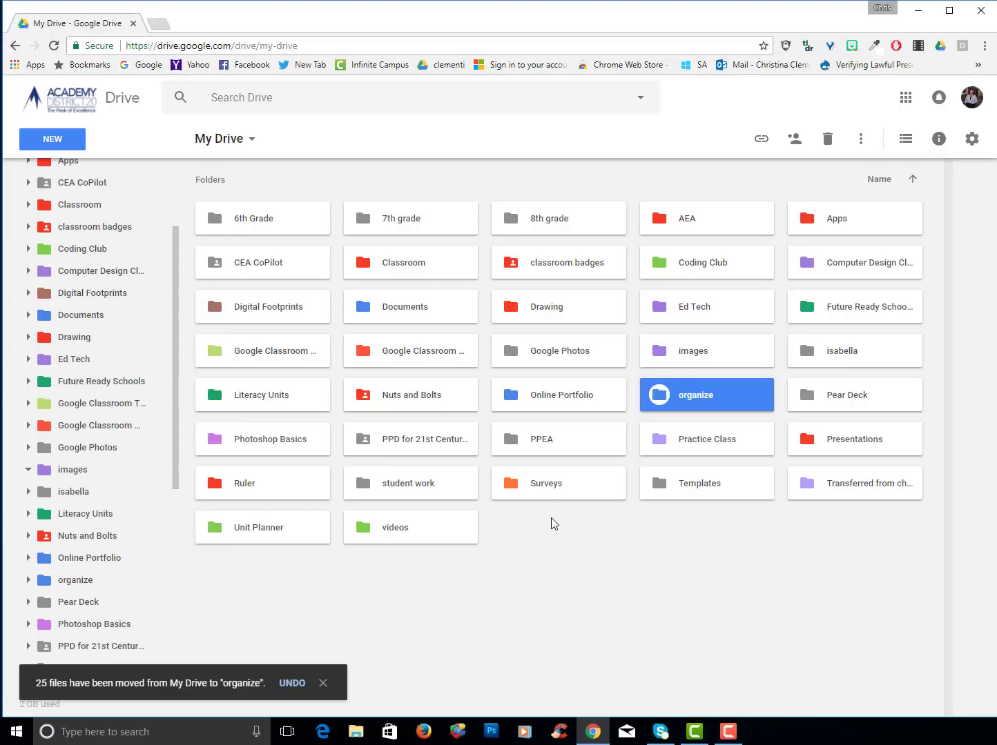
double_click(684, 392)
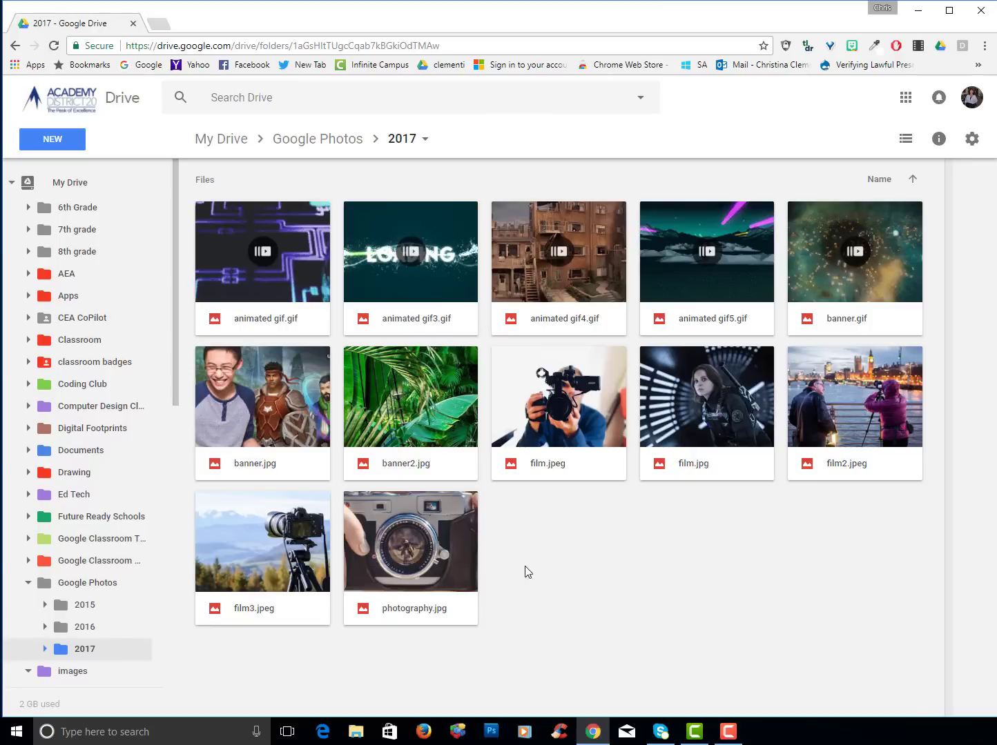
Rename photography.jpg in the 2017 folder, entering a new name beginning 'came'
left_click(380, 542)
right_click(380, 537)
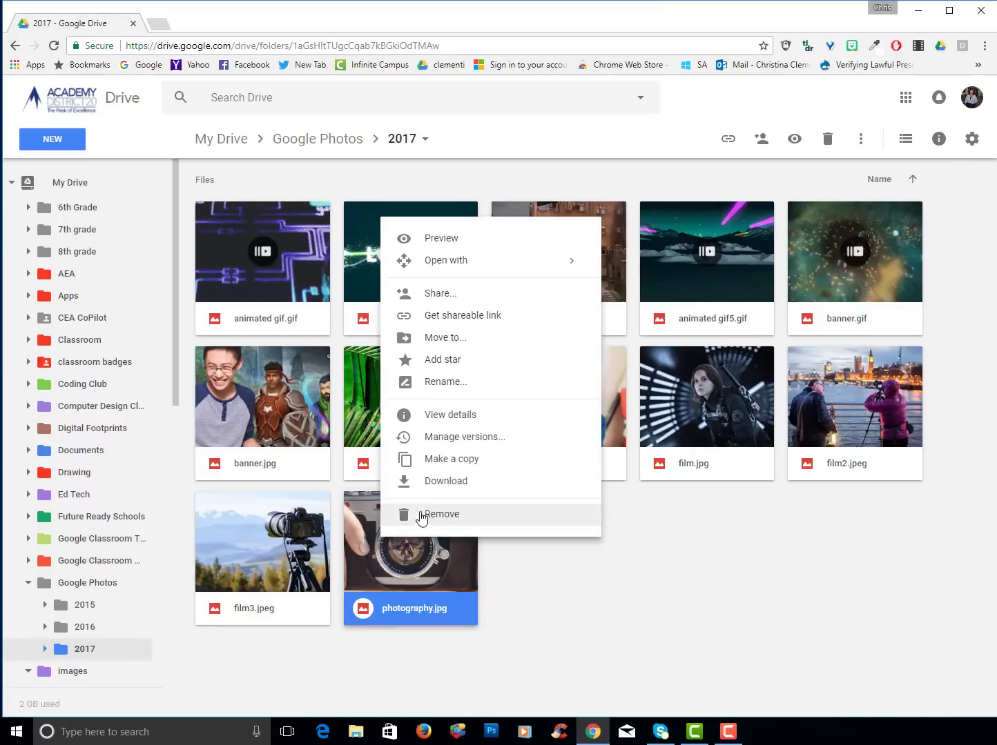
left_click(446, 383)
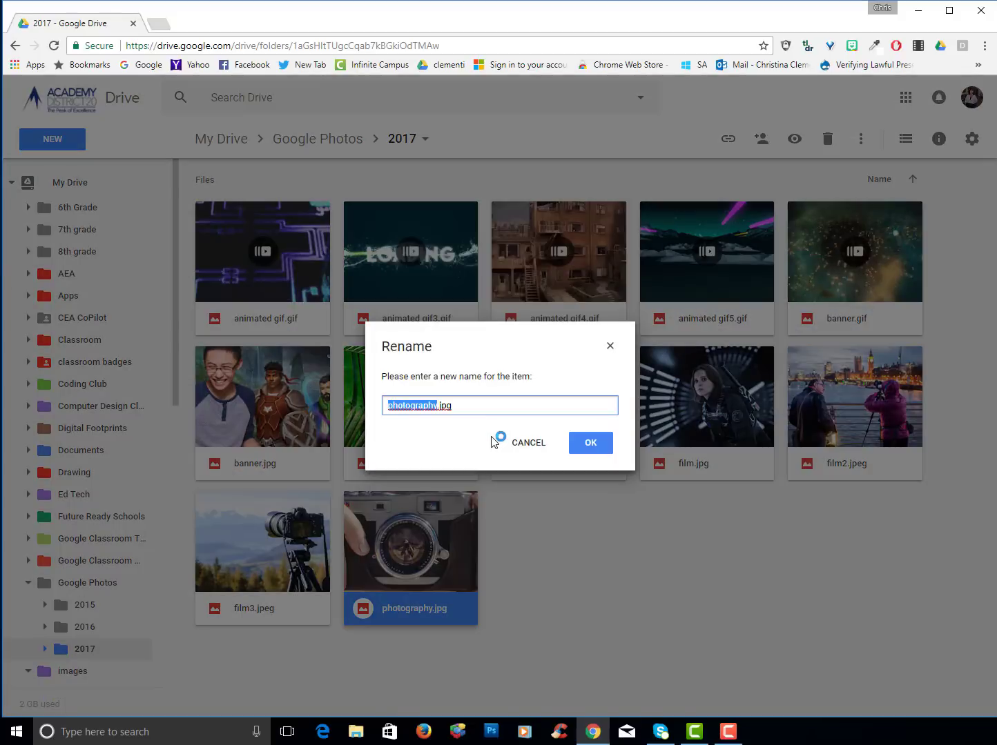
type("came")
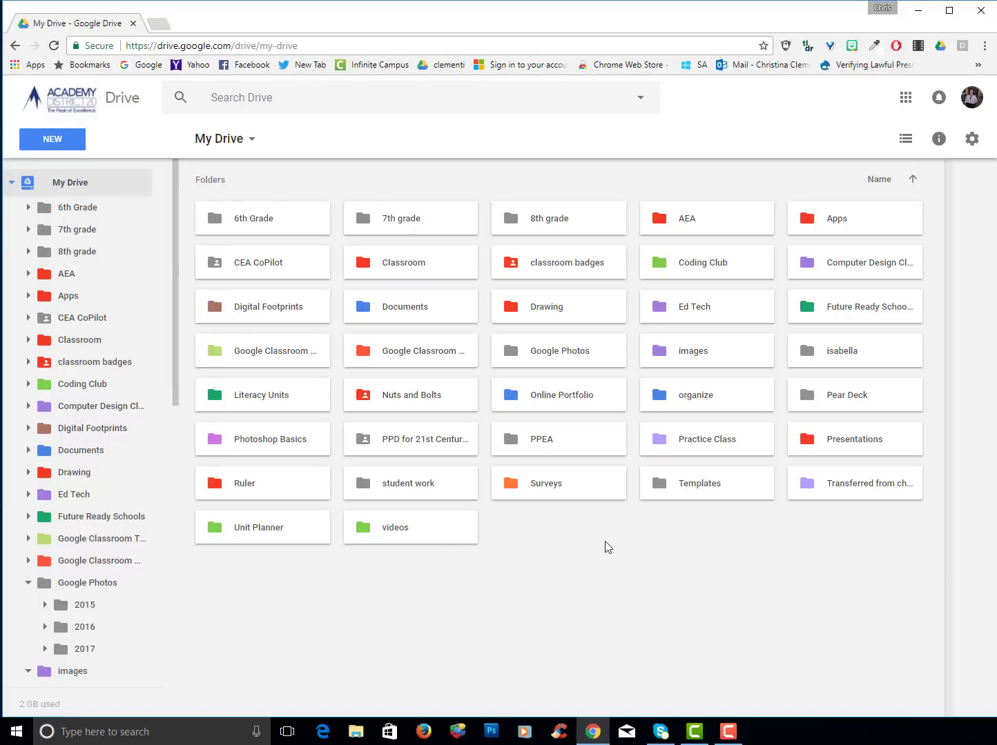
Share the Documents folder with the student's school address, set their permission, and send
left_click(399, 309)
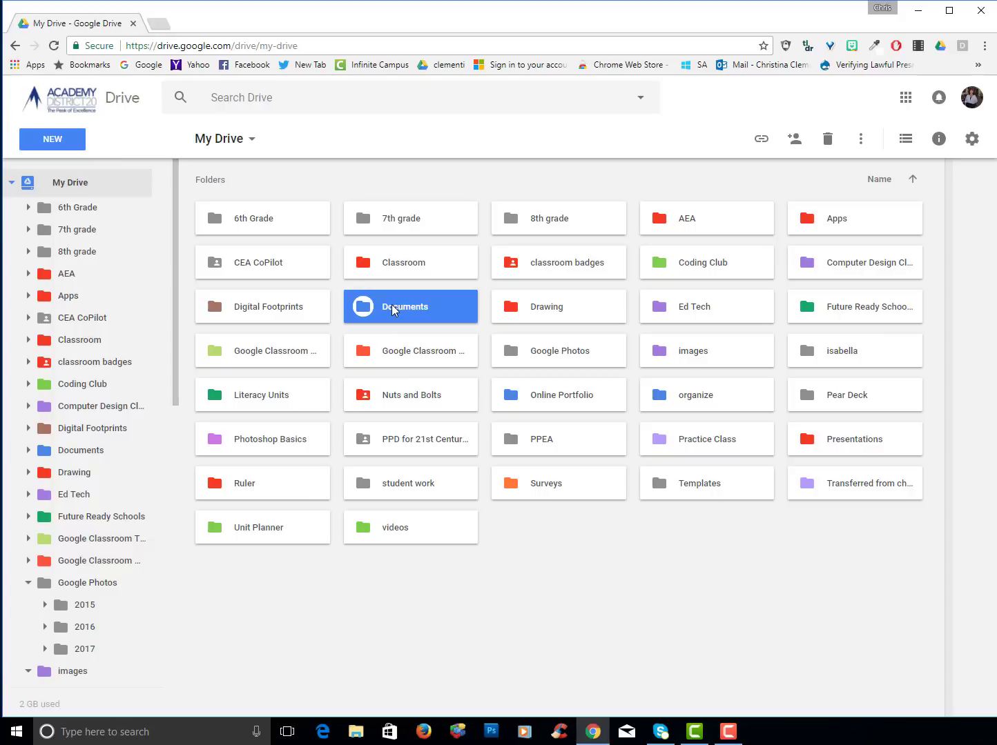
right_click(391, 305)
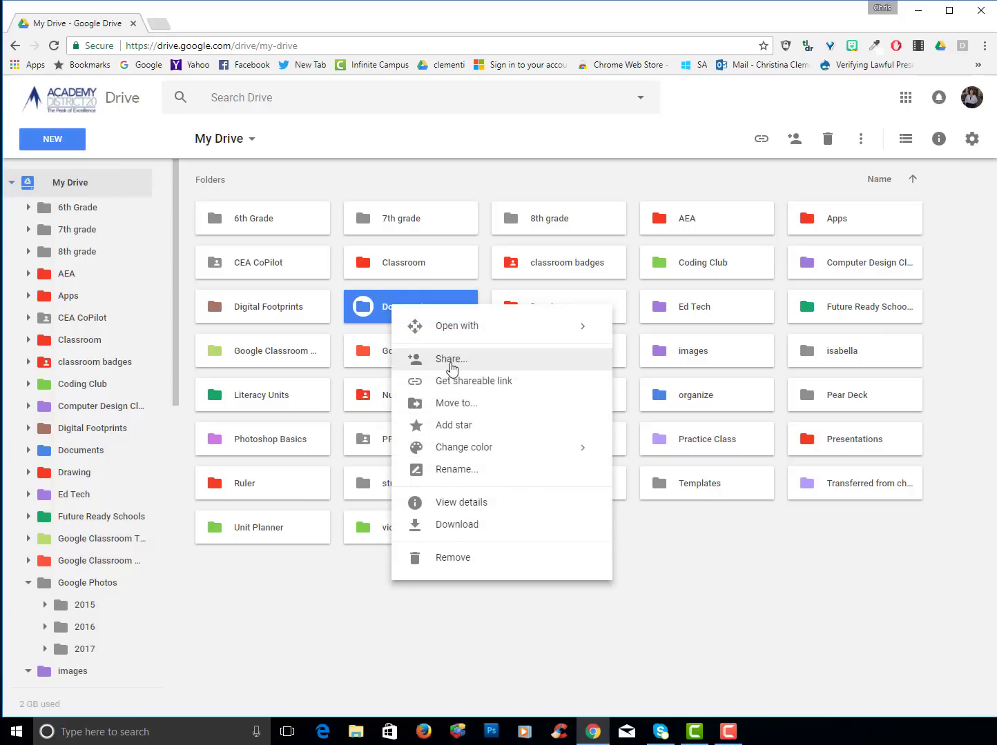
left_click(452, 368)
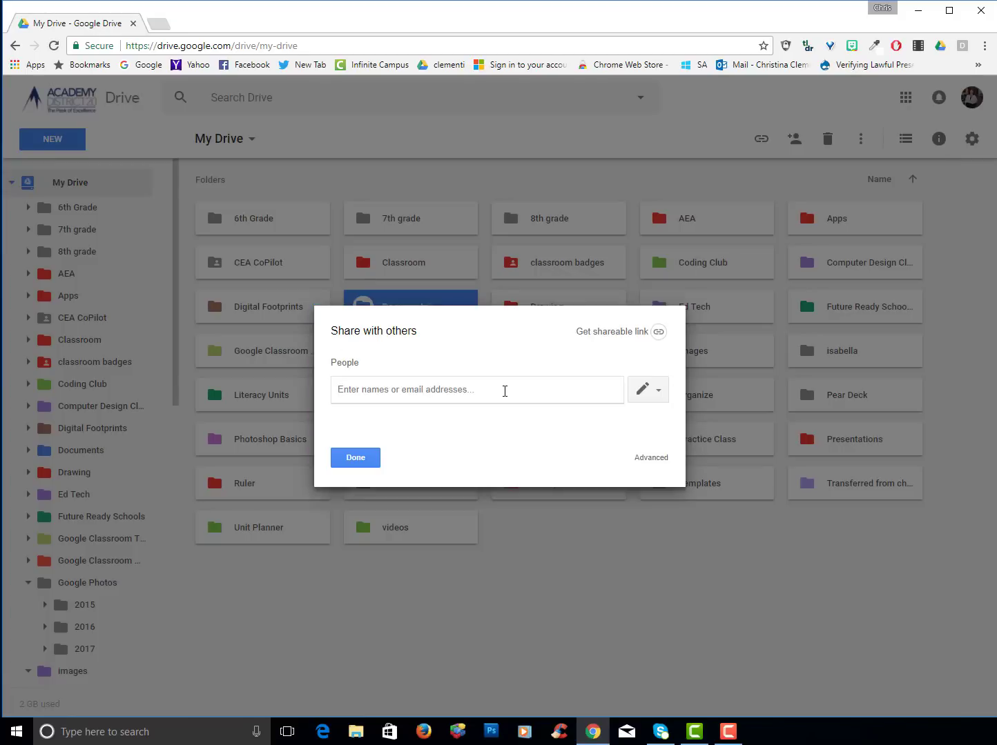
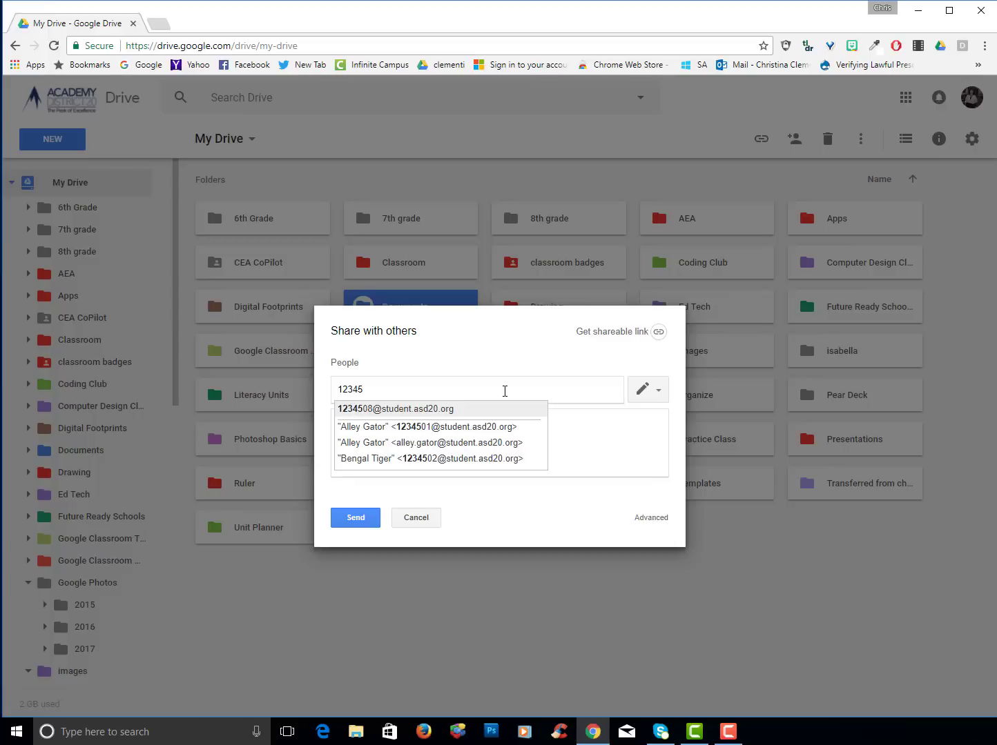
scroll(418, 456, "down", 1)
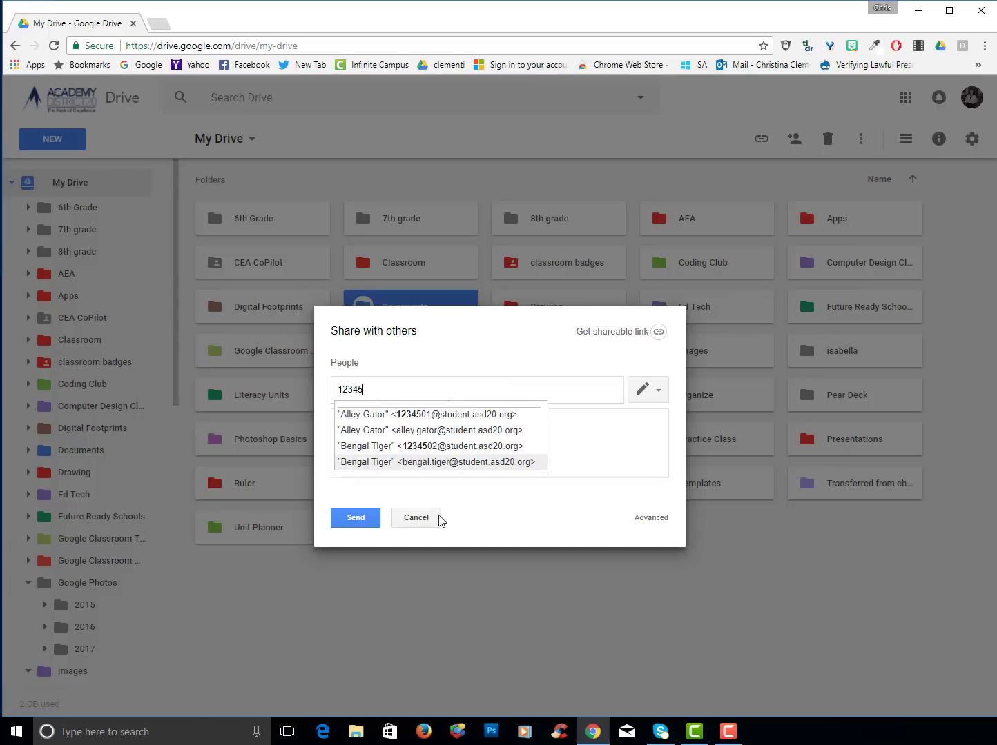
left_click(648, 389)
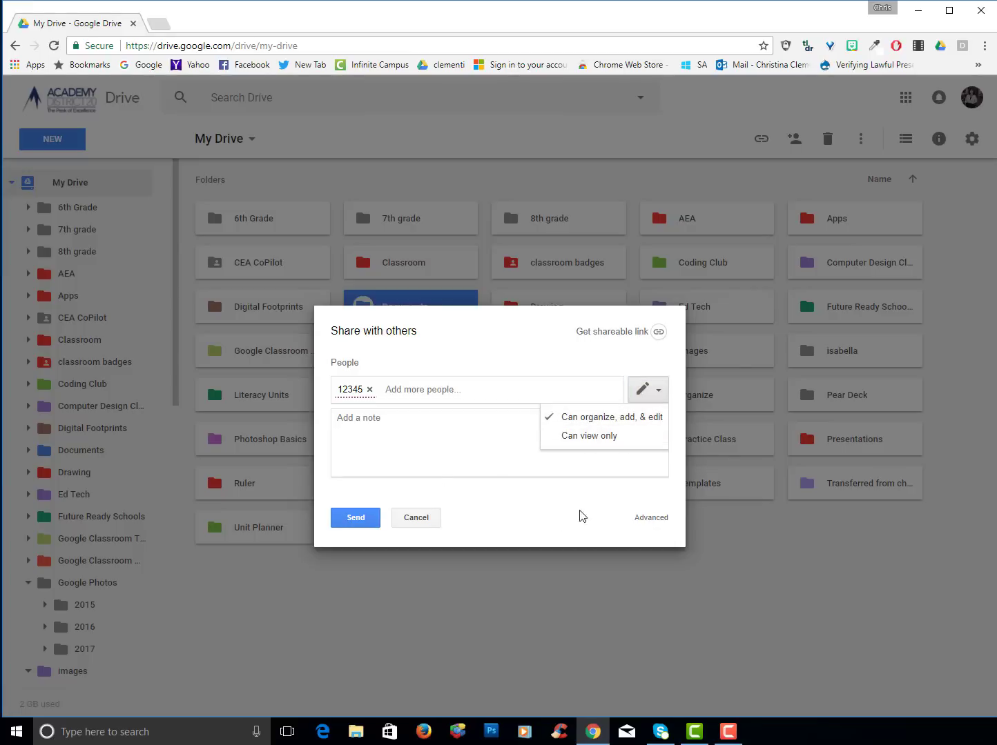
left_click(560, 595)
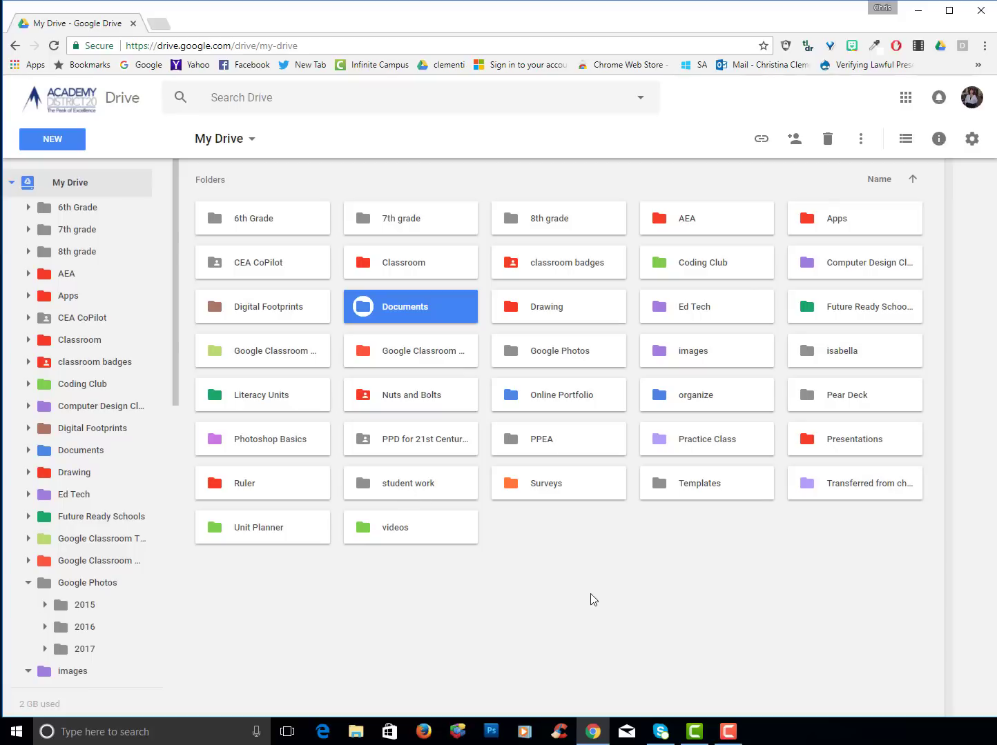